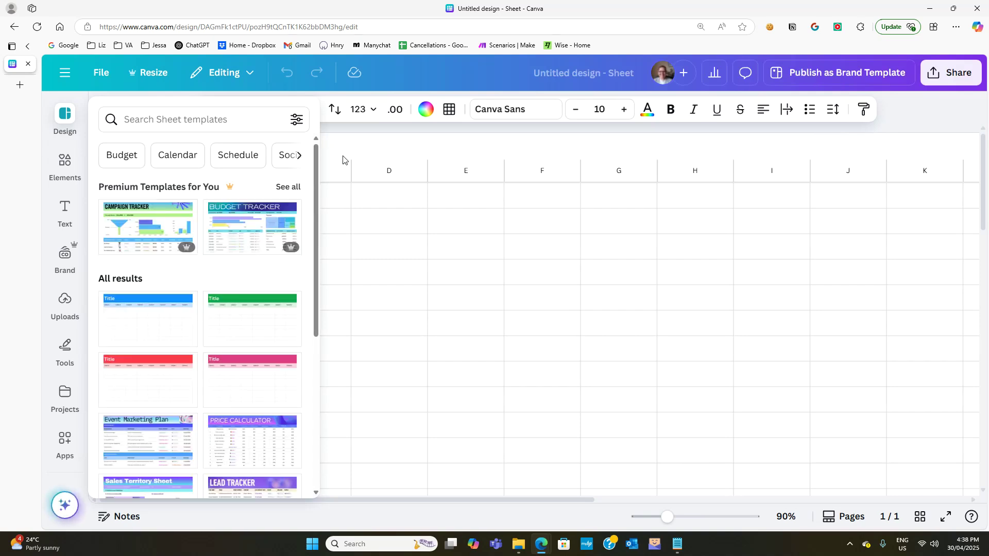
Step: Dismiss the template suggestions to reveal the empty sheet grid
left_click(380, 206)
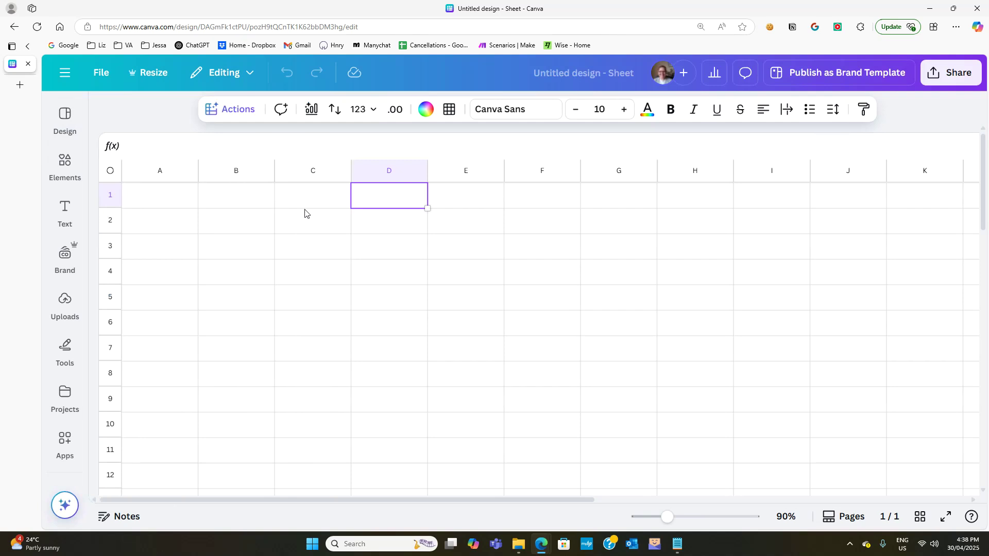
Step: Enter headers Product Title, Sub Title, First size 5x7 Invitation, Card and Menu in A1–E1
left_click(162, 201)
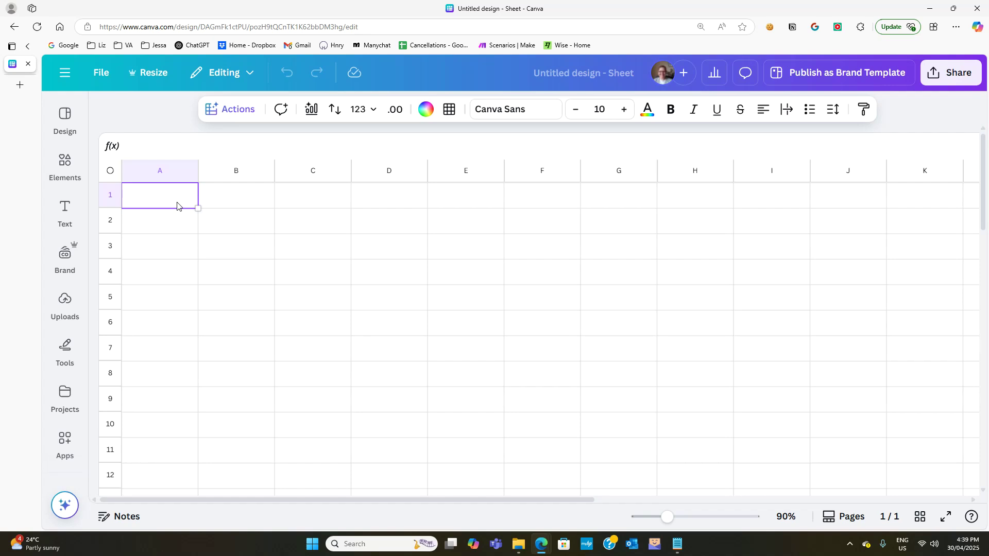
type("Producyt")
type("itle")
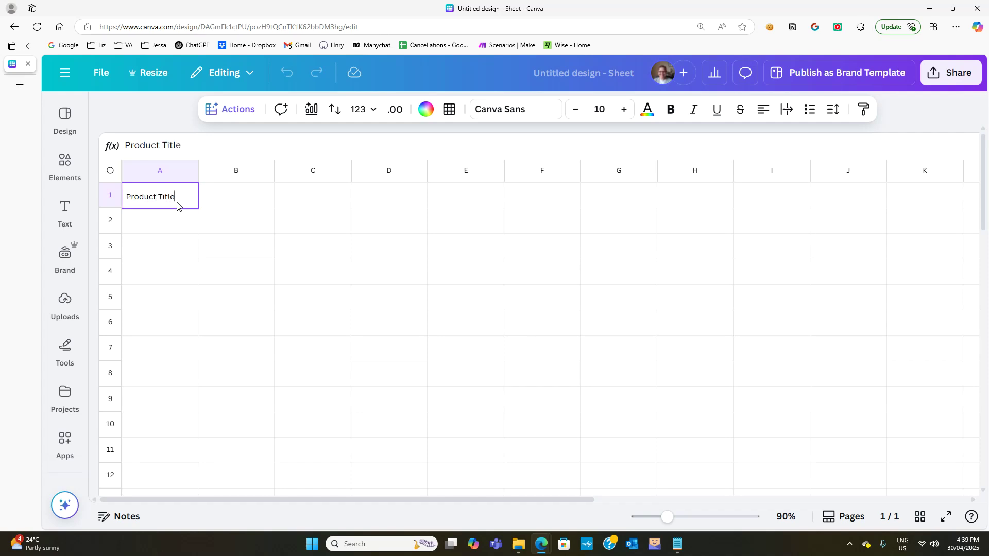
key("Tab")
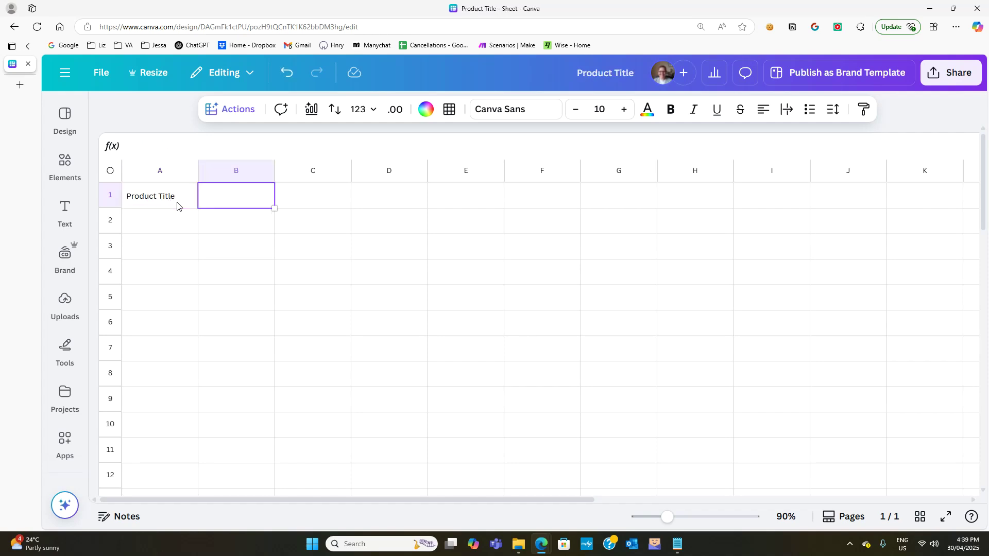
type("Sub Title")
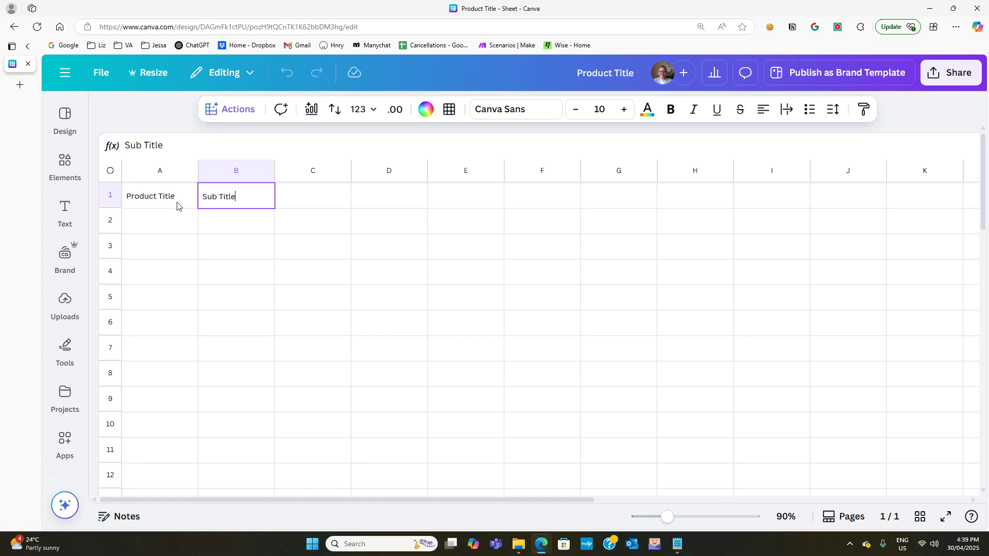
key("Tab")
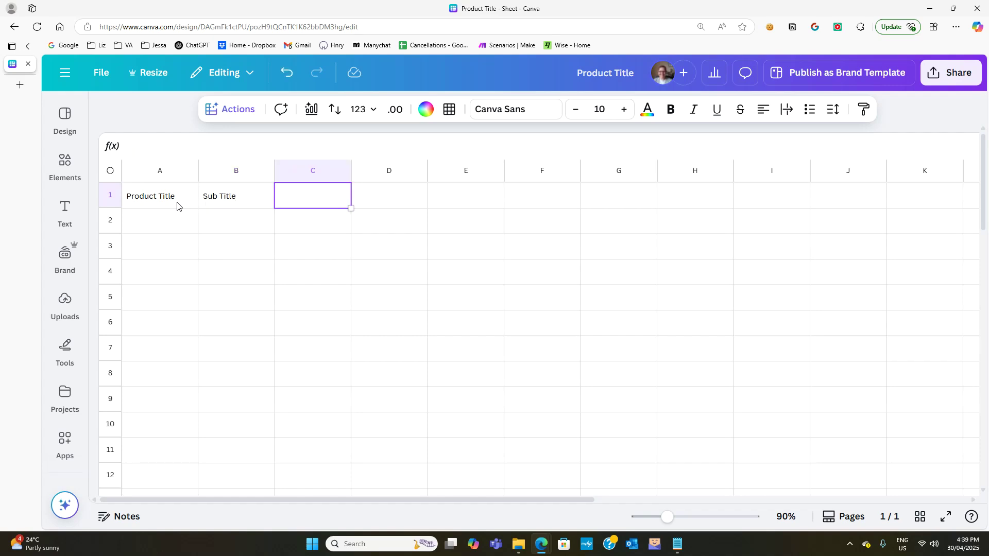
type("First ")
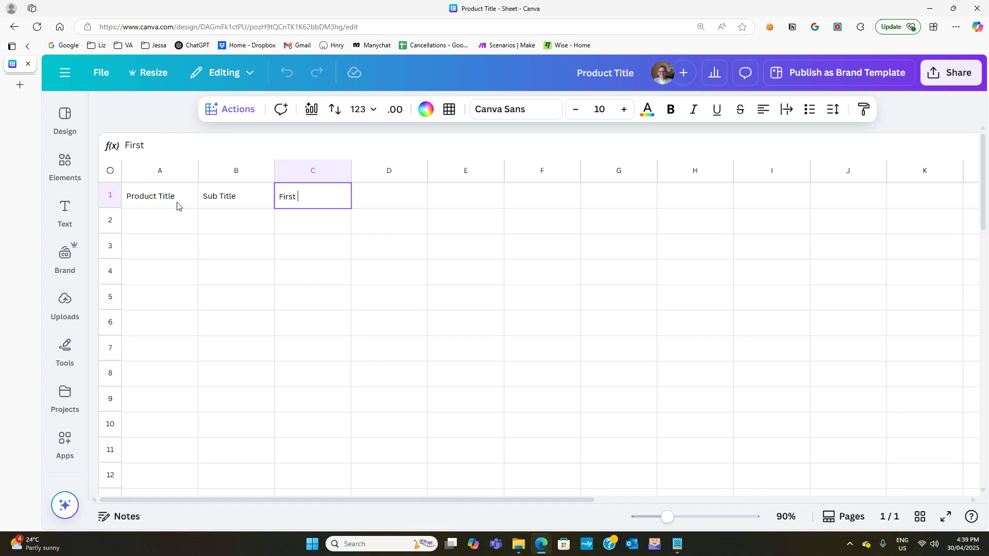
type("size 5x7 Invitation")
key("Tab")
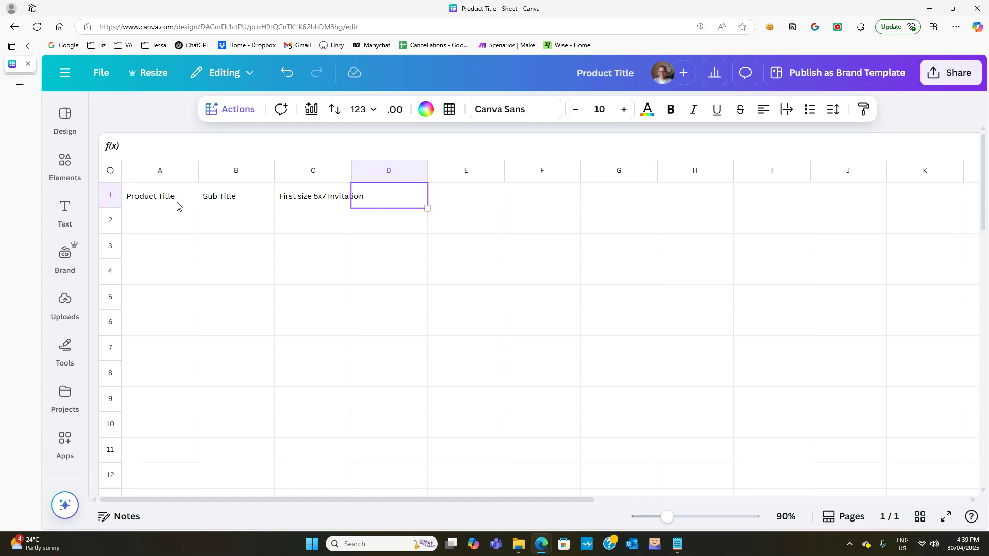
type("Card")
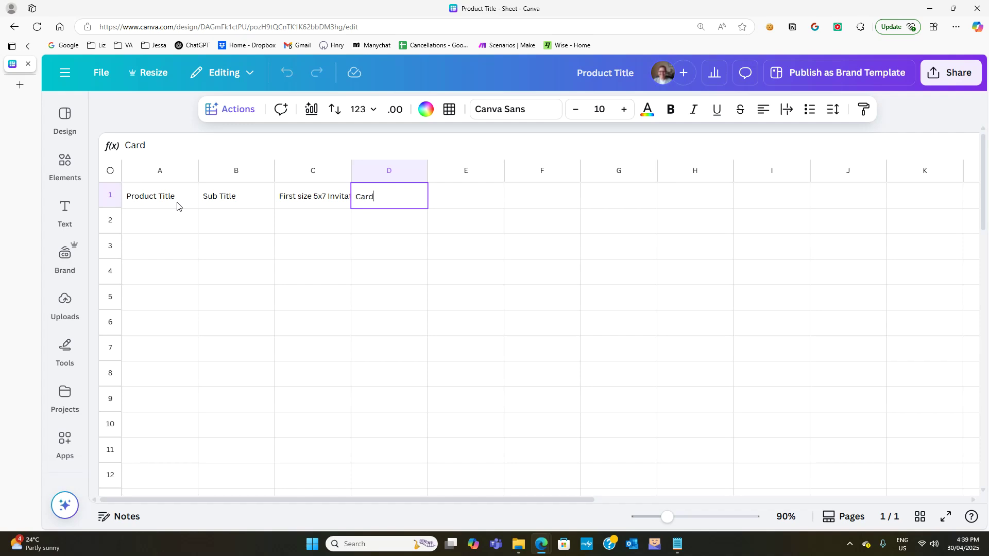
key("Tab")
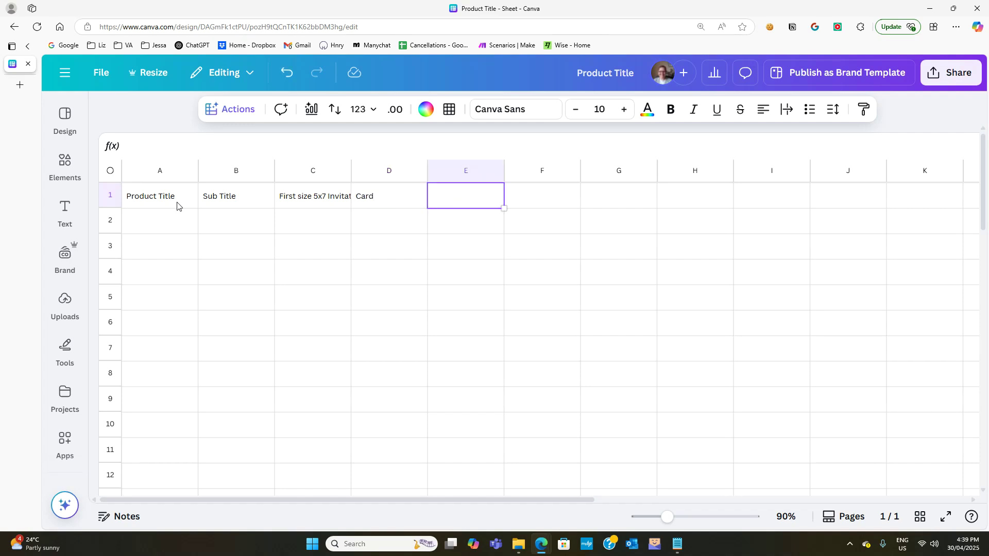
type("Menu")
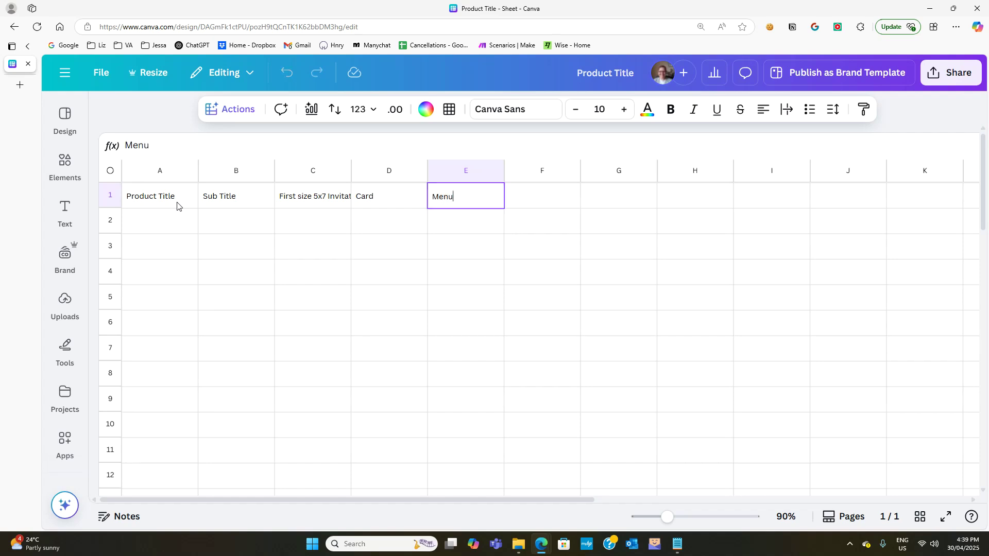
key("Return")
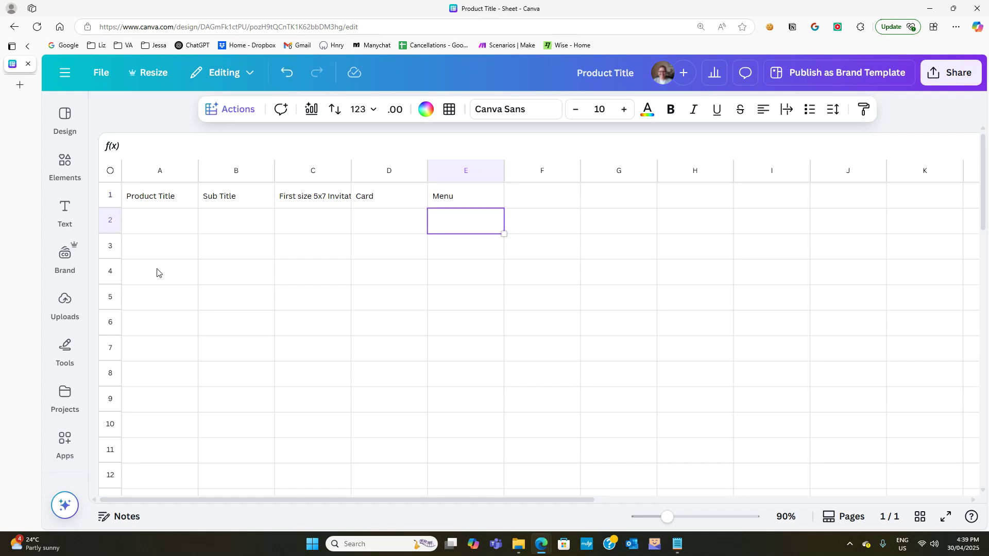
Step: Widen column C to show its full heading, then go to the TEST FOR MULTIPLE SIZES design
left_click_drag(351, 171, 378, 179)
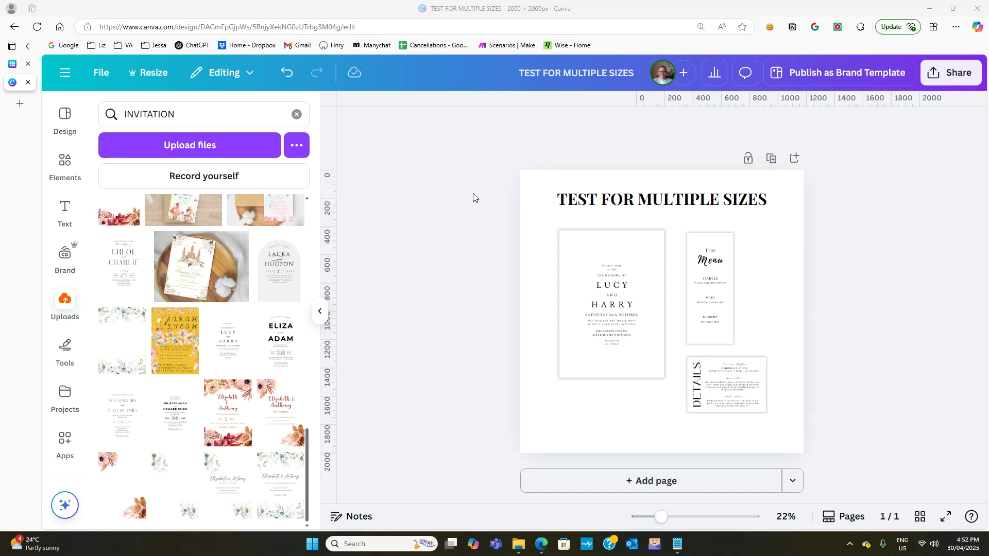
mouse_move(12, 67)
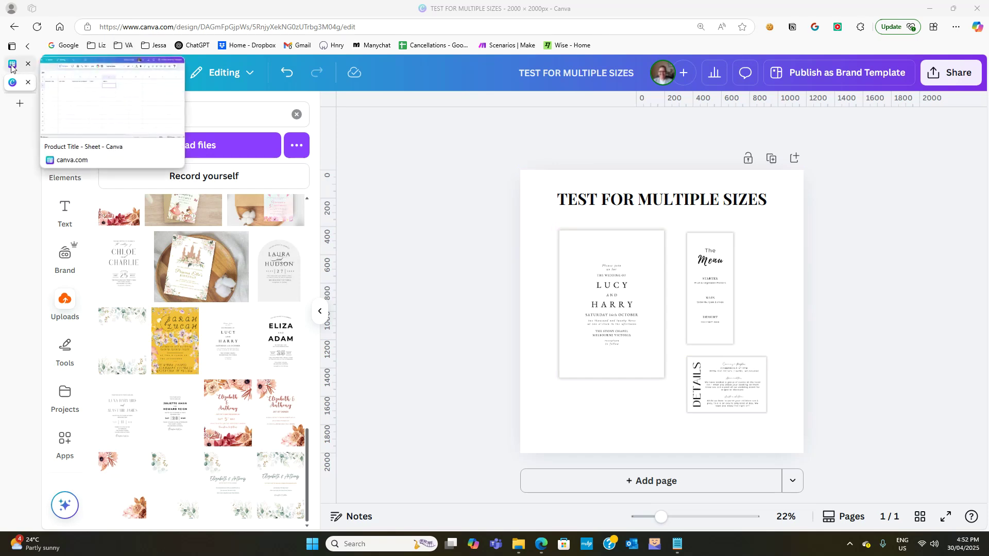
Step: Back on the sheet, upload the invitation, details card and menu image files
left_click(12, 65)
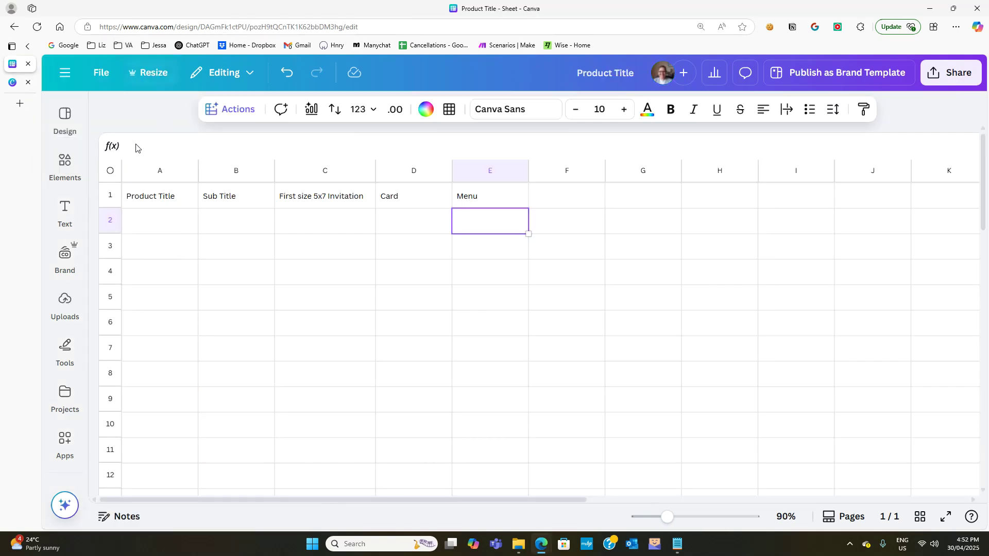
left_click(321, 221)
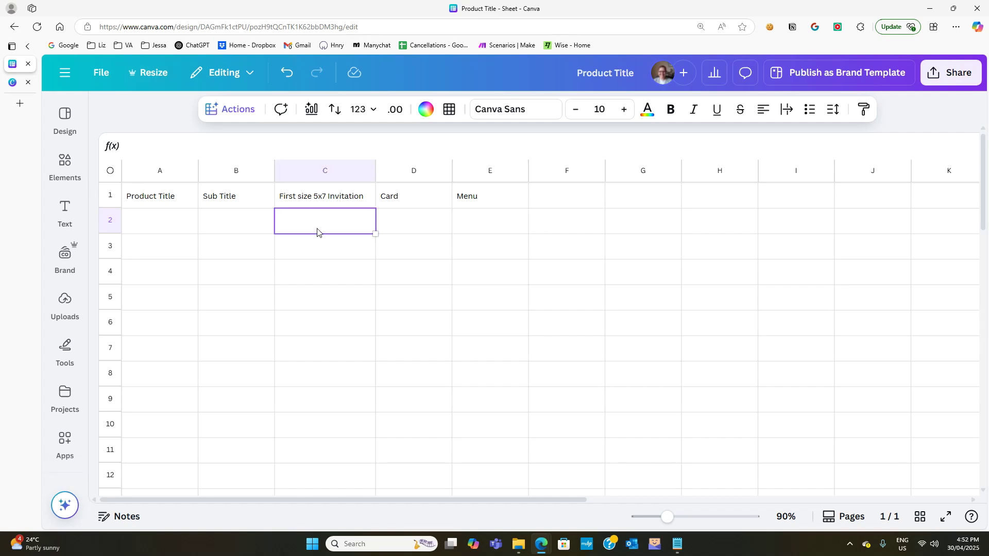
left_click(65, 301)
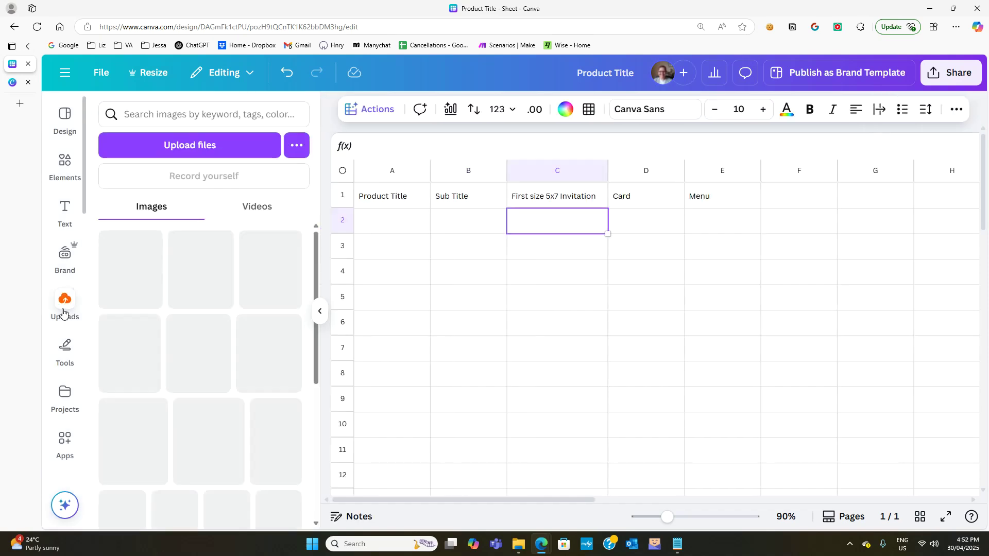
left_click(145, 154)
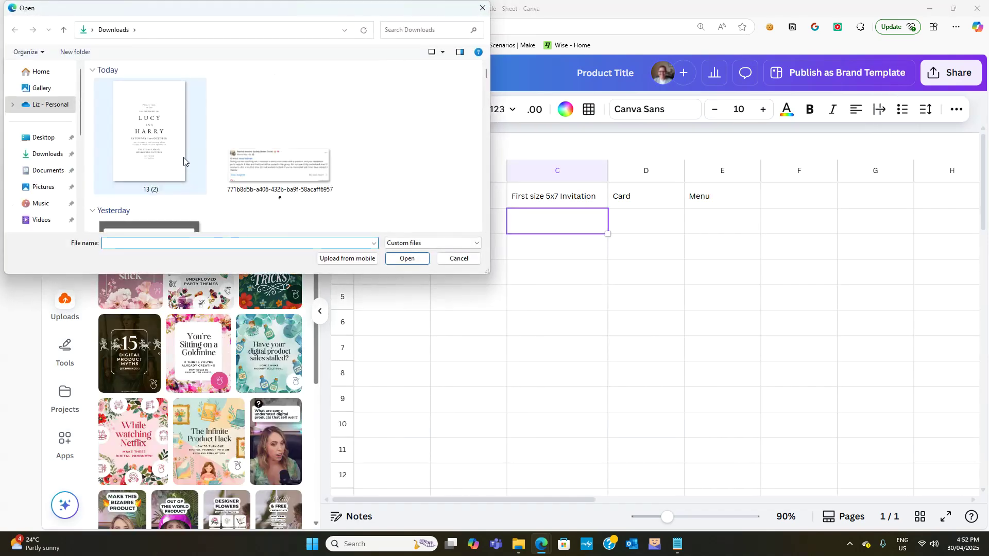
left_click(183, 157)
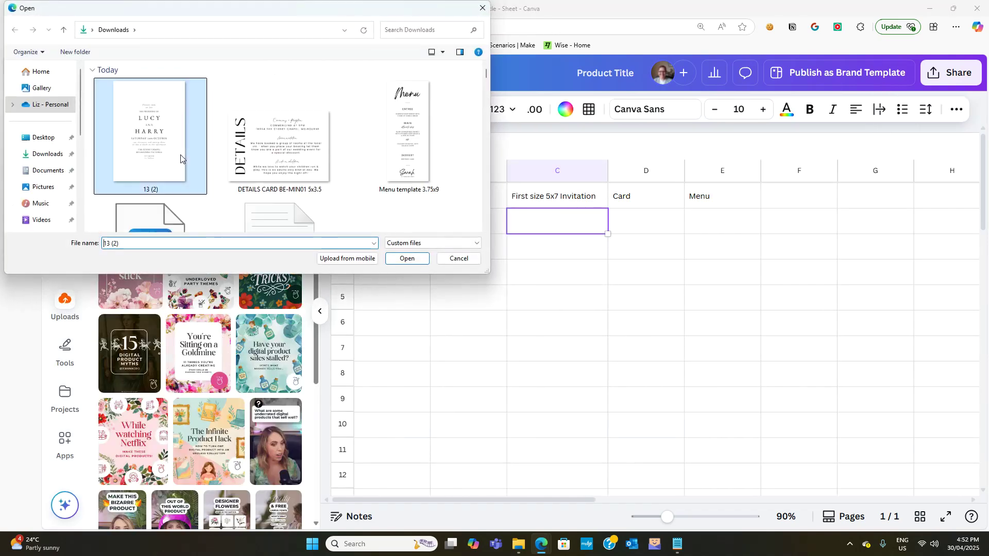
left_click(393, 170, "shift")
left_click(408, 259)
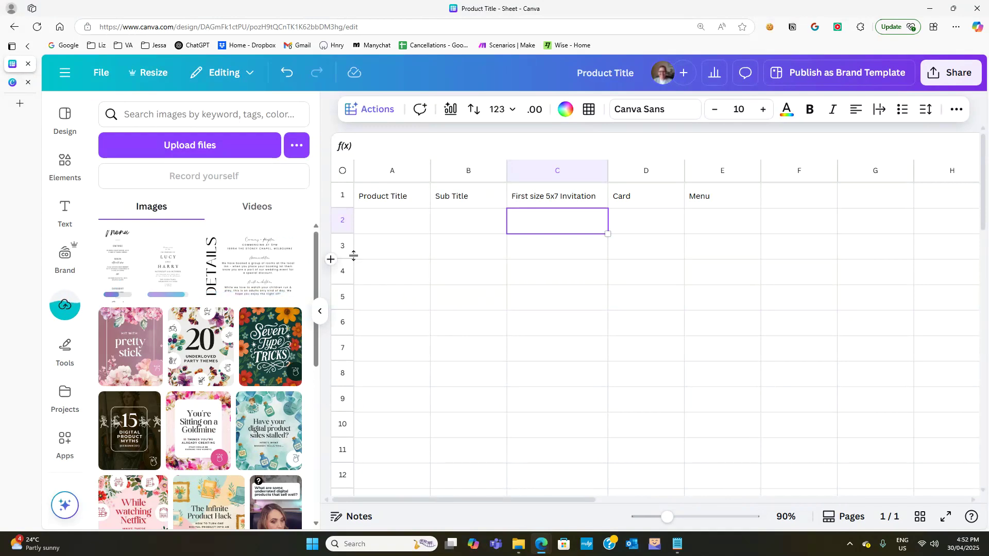
Step: Place the images in row 2: invitation in C2, Details card in D2, menu in E2
mouse_move(235, 263)
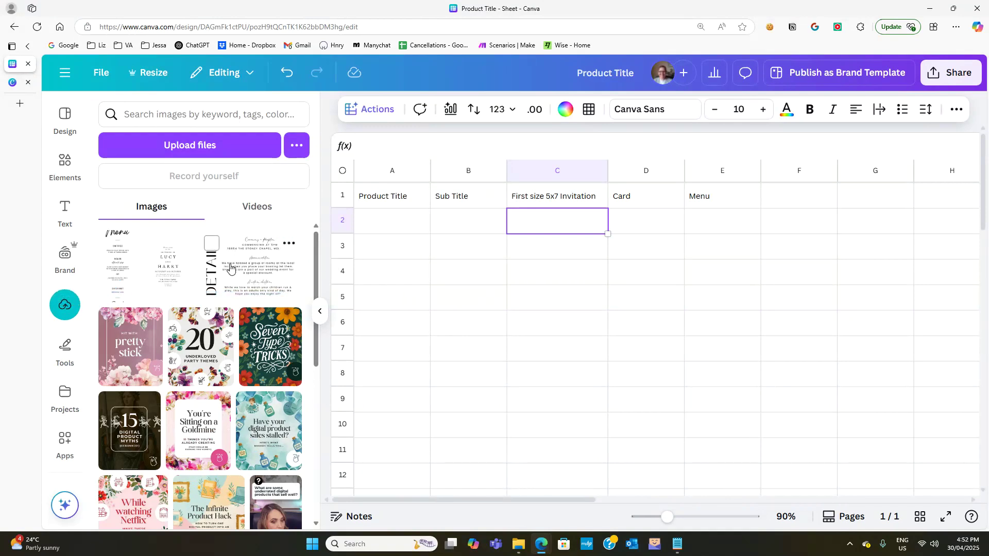
left_click_drag(547, 252, 638, 222)
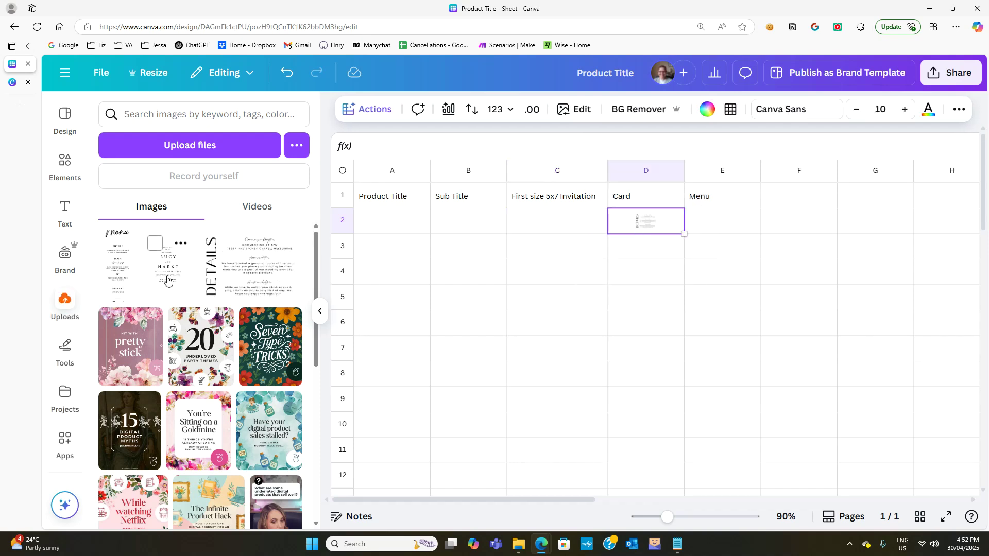
left_click_drag(166, 275, 554, 224)
left_click_drag(113, 273, 722, 222)
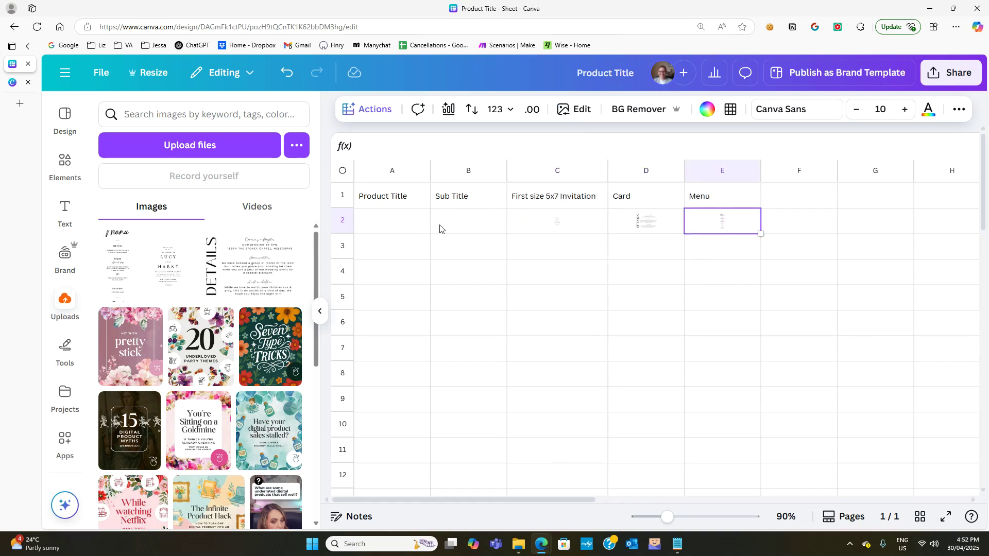
Step: Enter 'Minimal Wedding Stationery' in A2 and the subtitle 'Set of 3' in B2
left_click(407, 223)
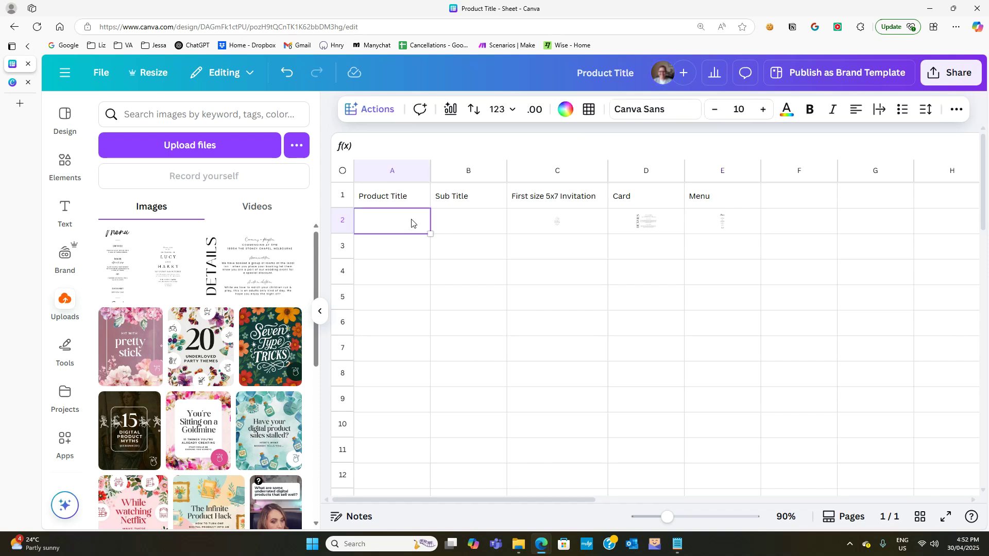
type("Minimal WQ")
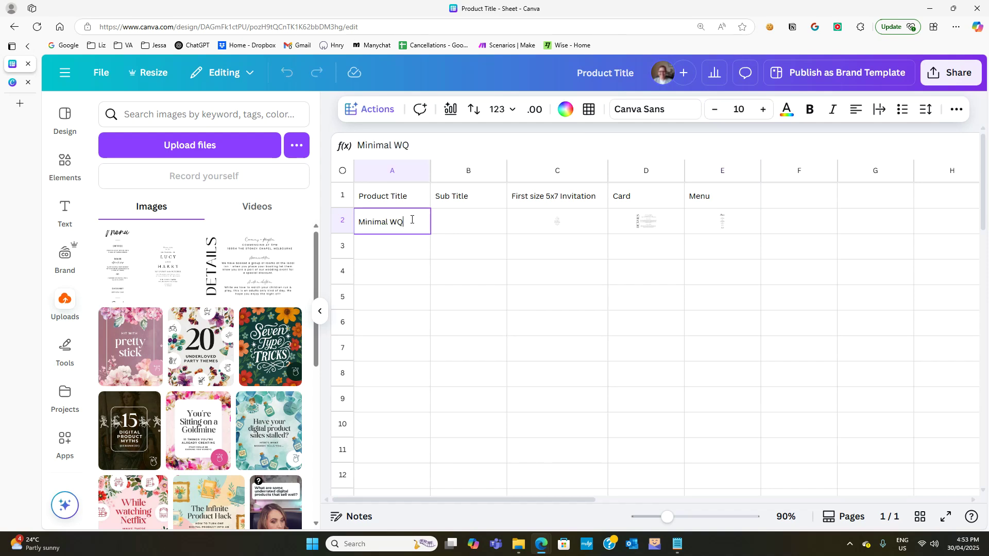
key("BackSpace")
type("edding Stationery")
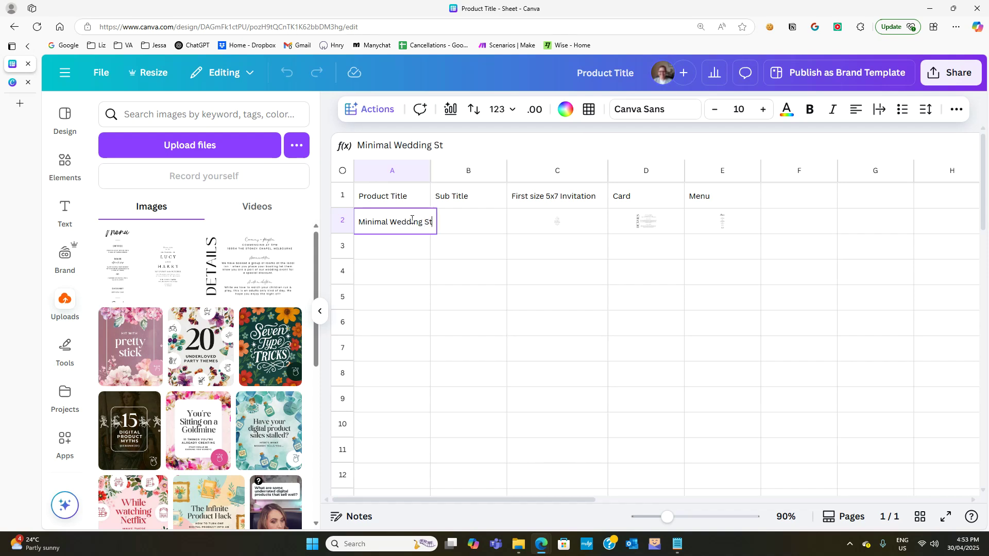
left_click(489, 223)
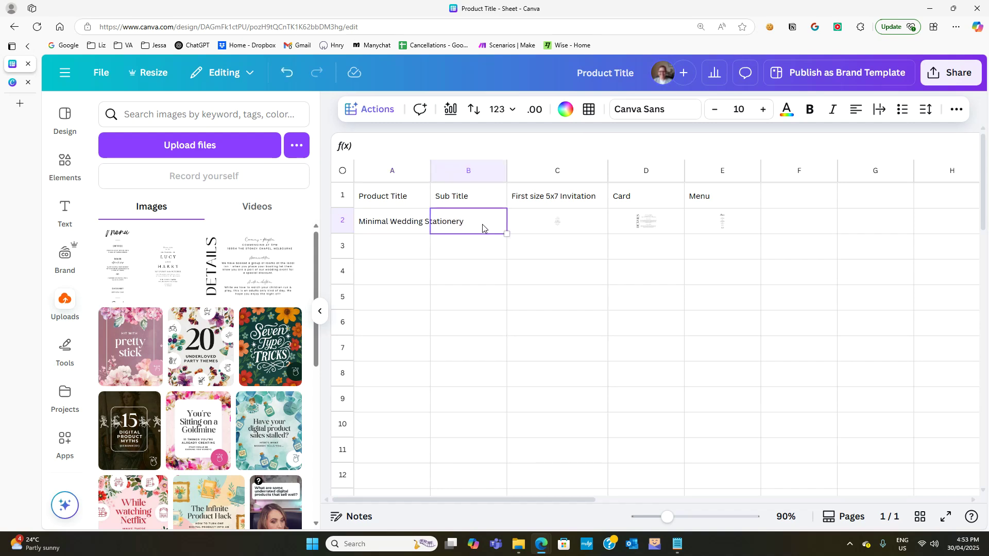
type("Set of 3")
Step: Duplicate the title below itself, set it to Montserrat, retype it as 'sub heading' and shrink it
left_click(569, 304)
left_click(12, 82)
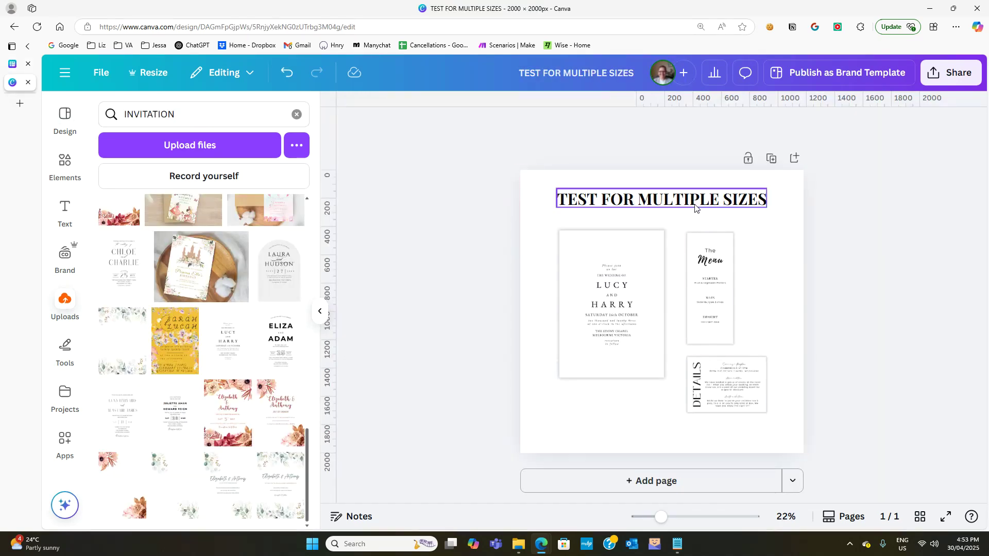
left_click_drag(695, 208, 654, 217)
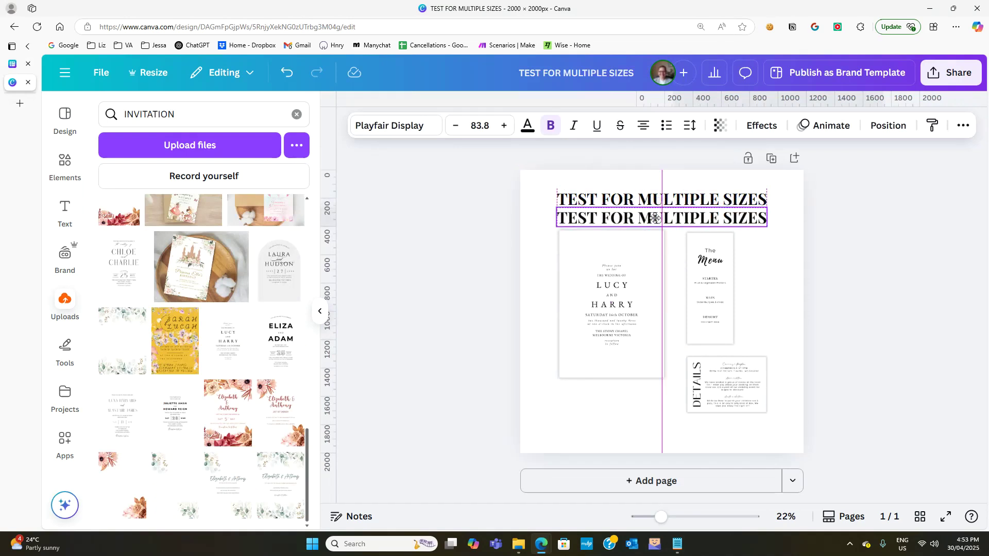
left_click(409, 129)
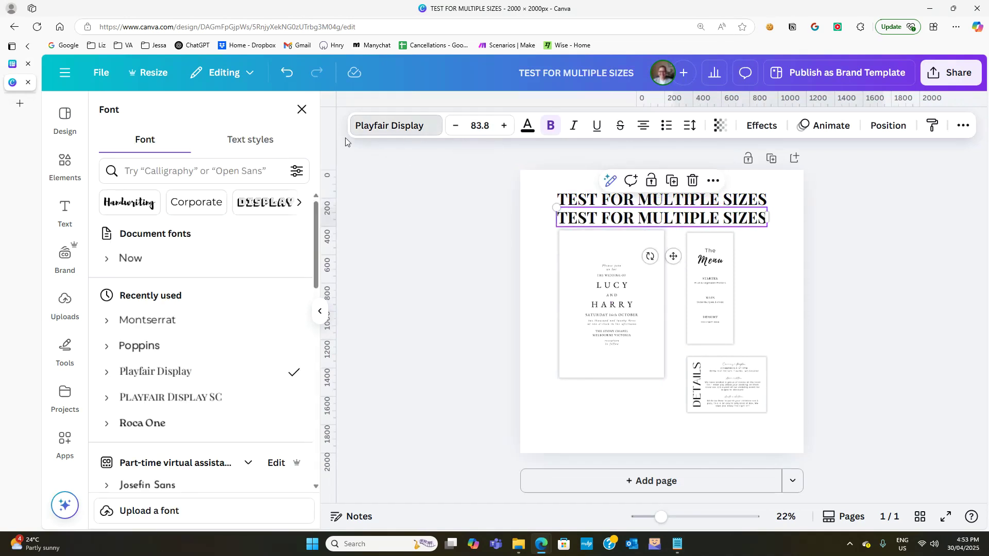
left_click(148, 319)
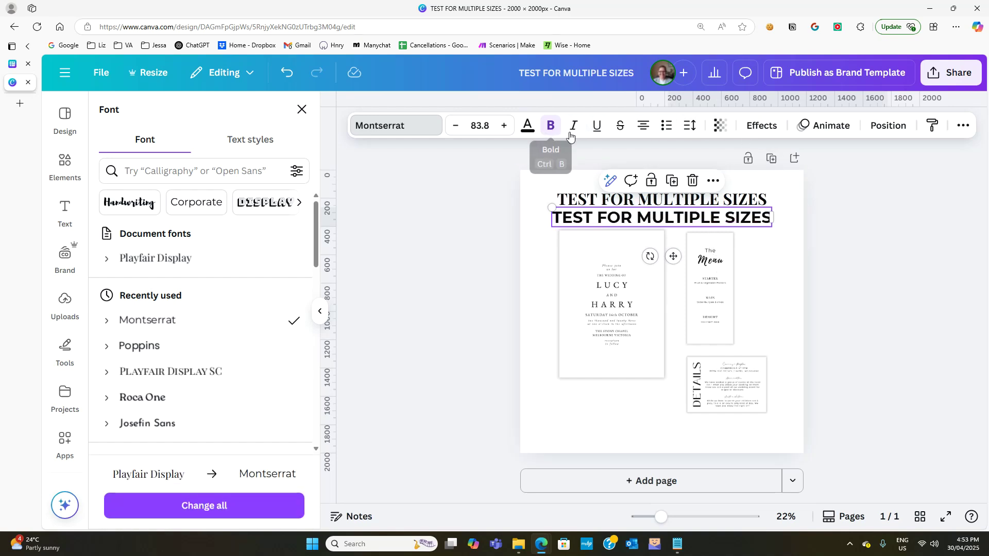
left_click(963, 125)
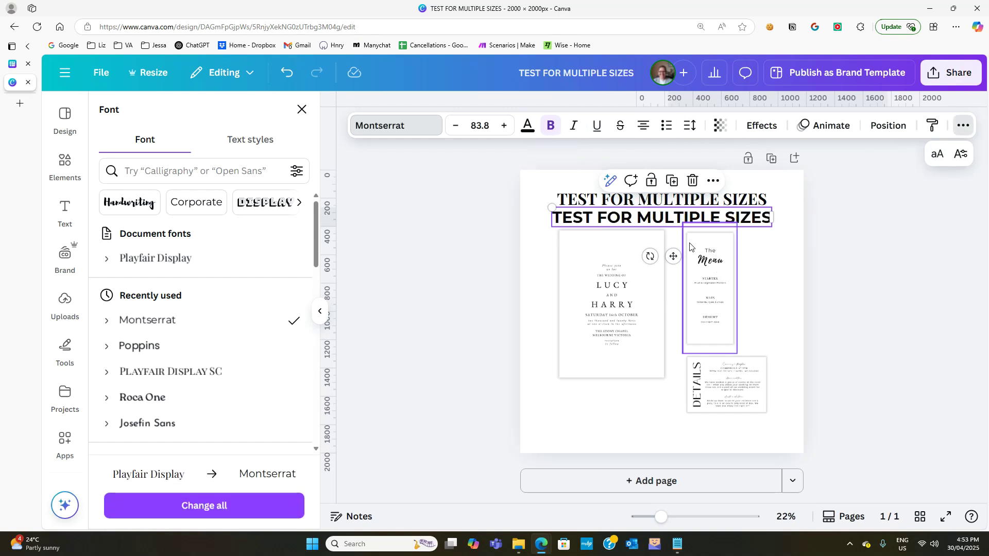
double_click(696, 218)
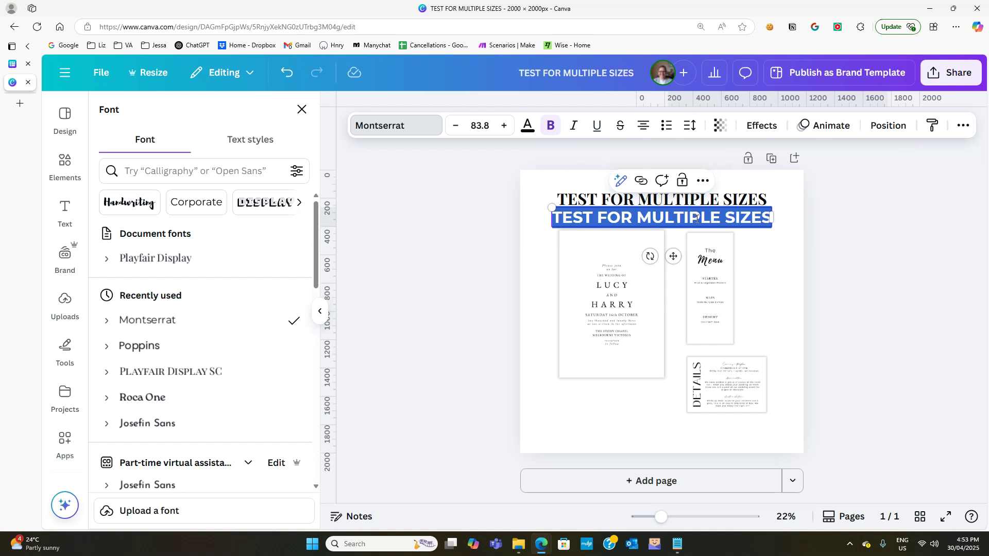
type("sub")
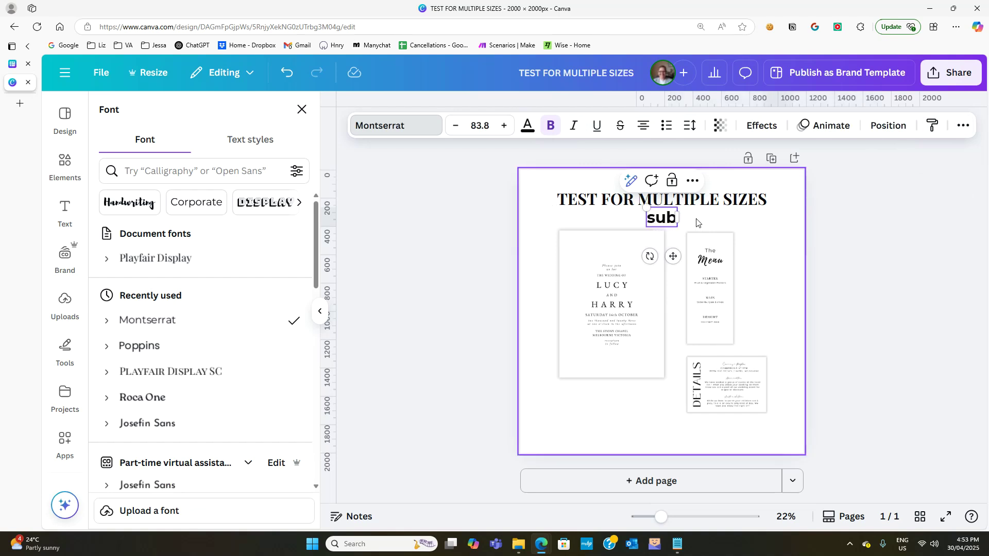
type(" heading")
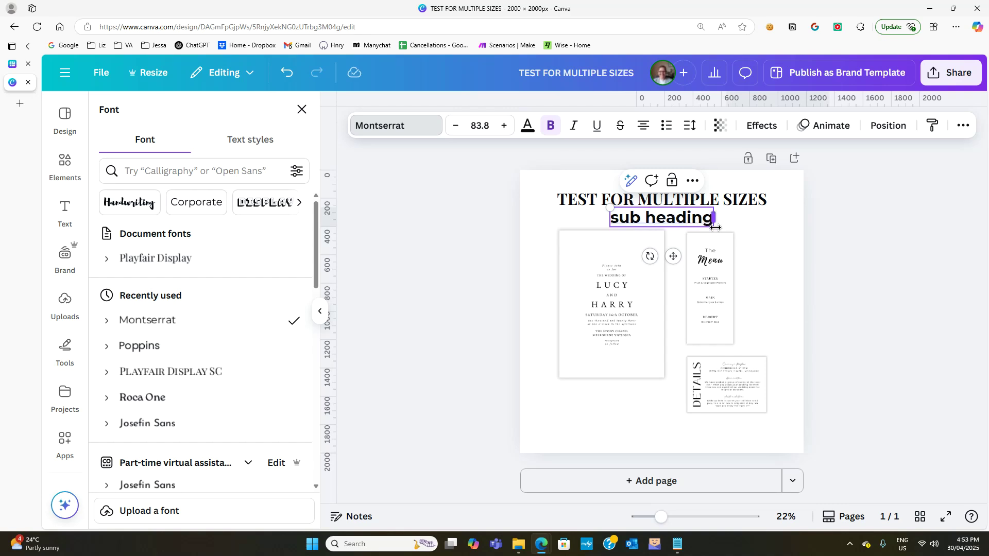
left_click_drag(715, 227, 665, 253)
left_click(762, 258)
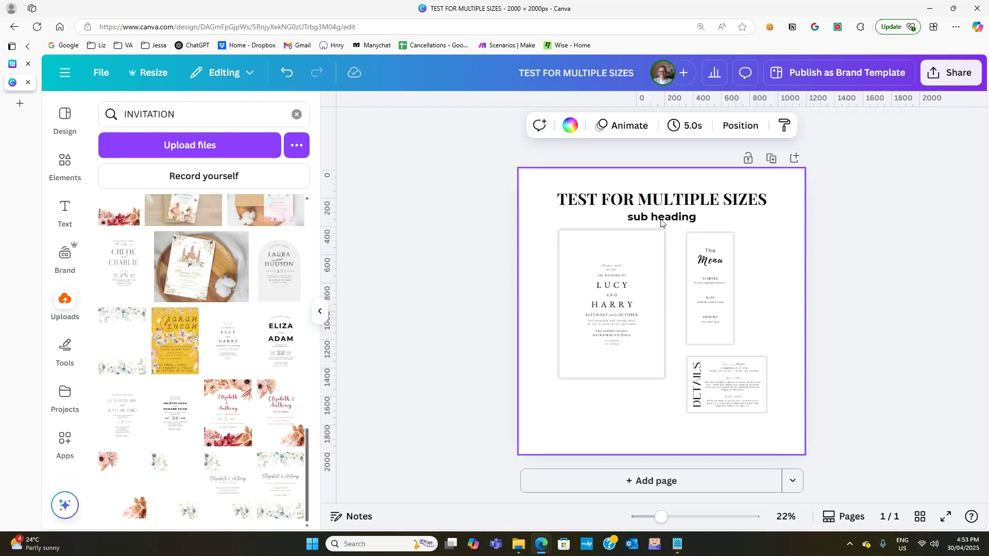
Step: On the Product Title sheet, make row 2 taller and check the header cells A1 to E1
left_click(12, 64)
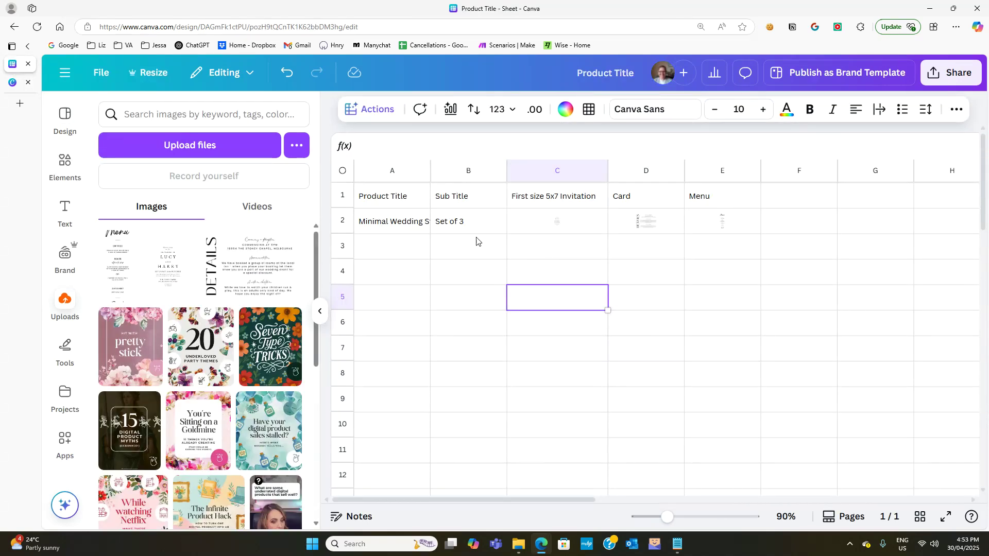
left_click_drag(345, 234, 355, 277)
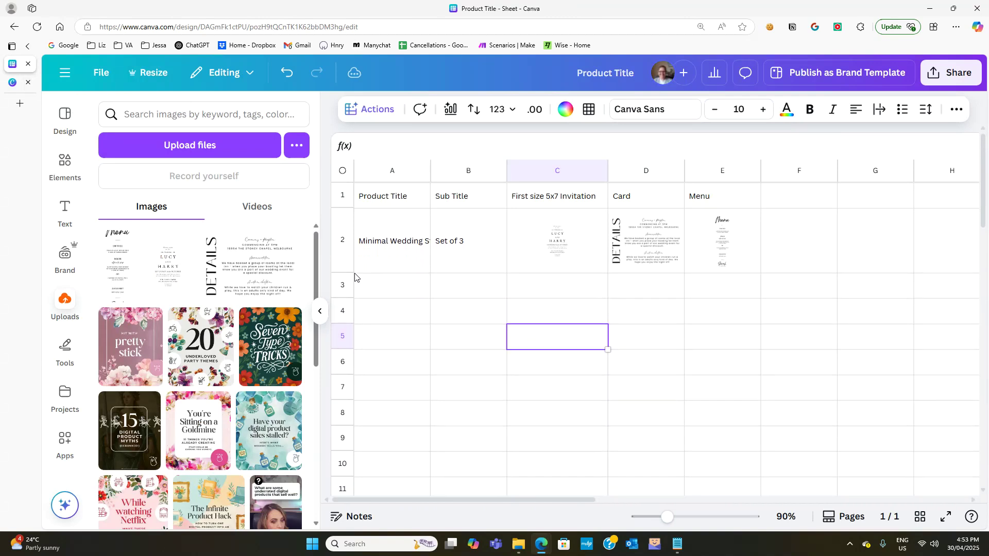
left_click(679, 384)
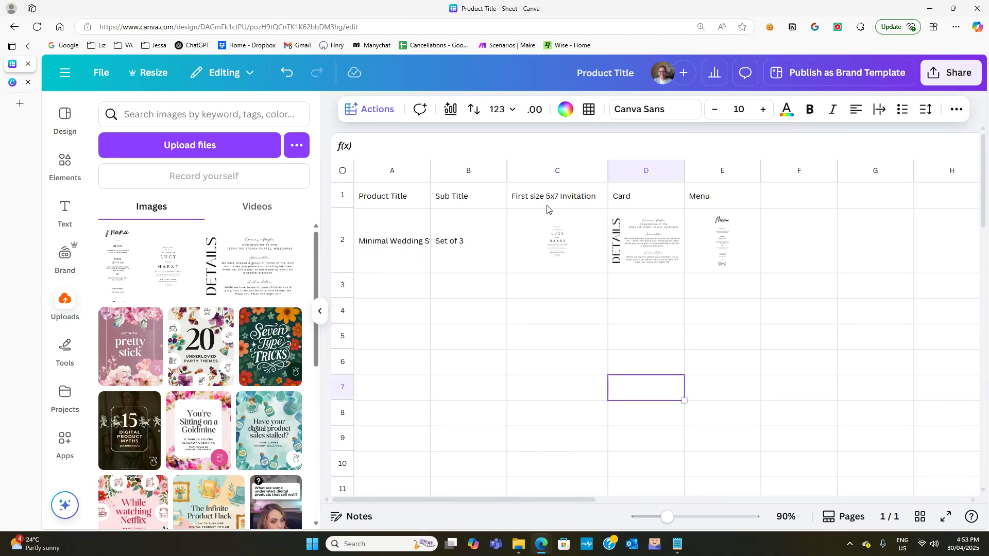
left_click(400, 206)
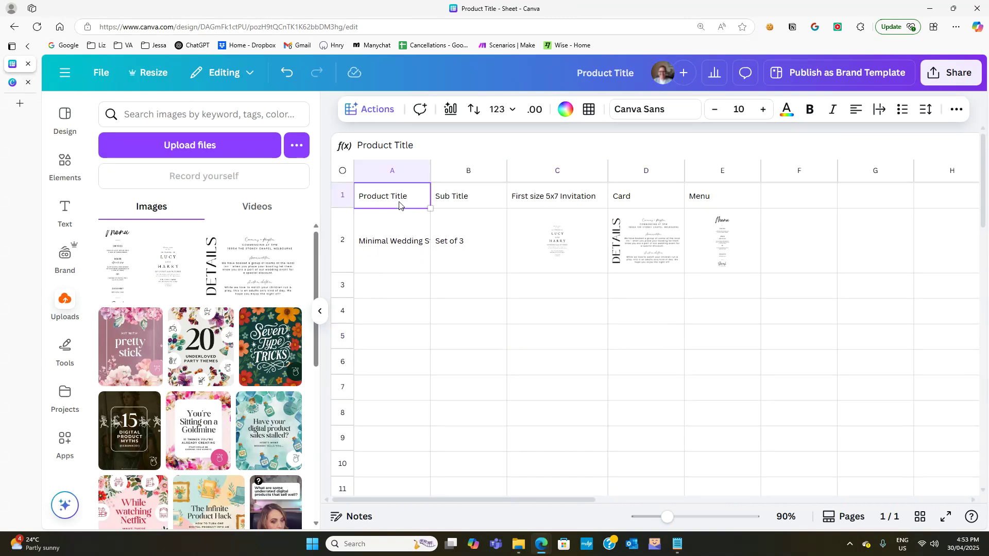
left_click(546, 200)
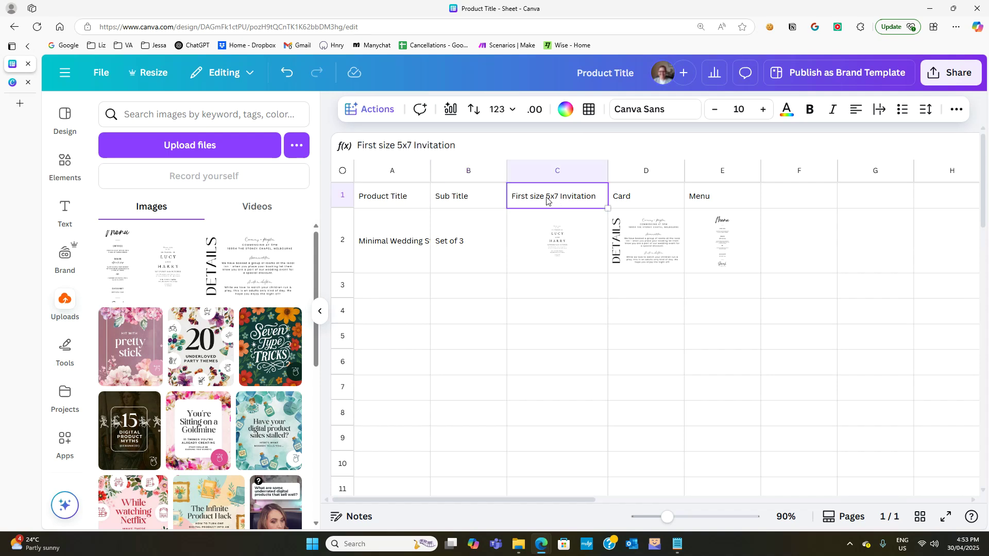
left_click(631, 206)
left_click(707, 203)
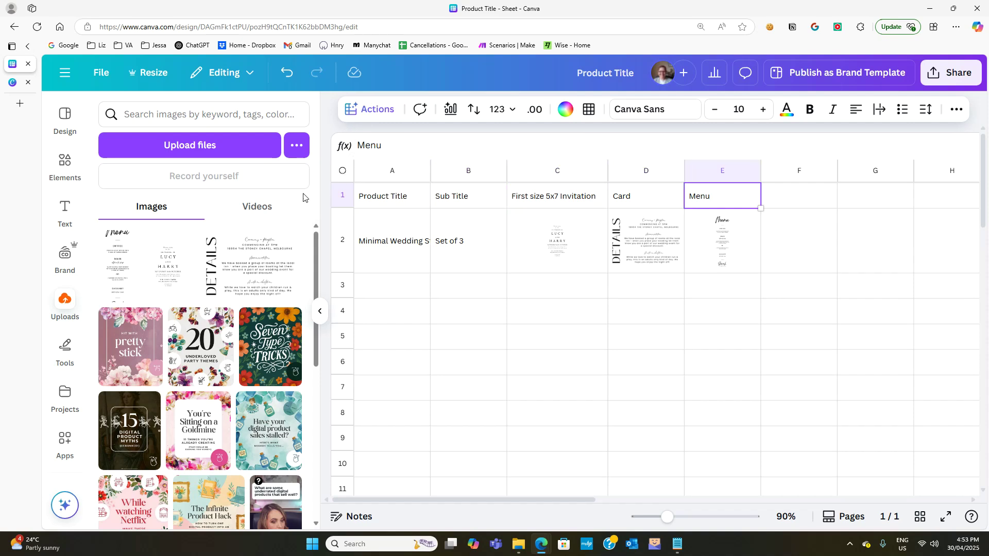
Step: Bulk create from range A1:E2 using the TEST FOR MULTIPLE SIZES design as template
left_click_drag(714, 267, 388, 197)
left_click(365, 109)
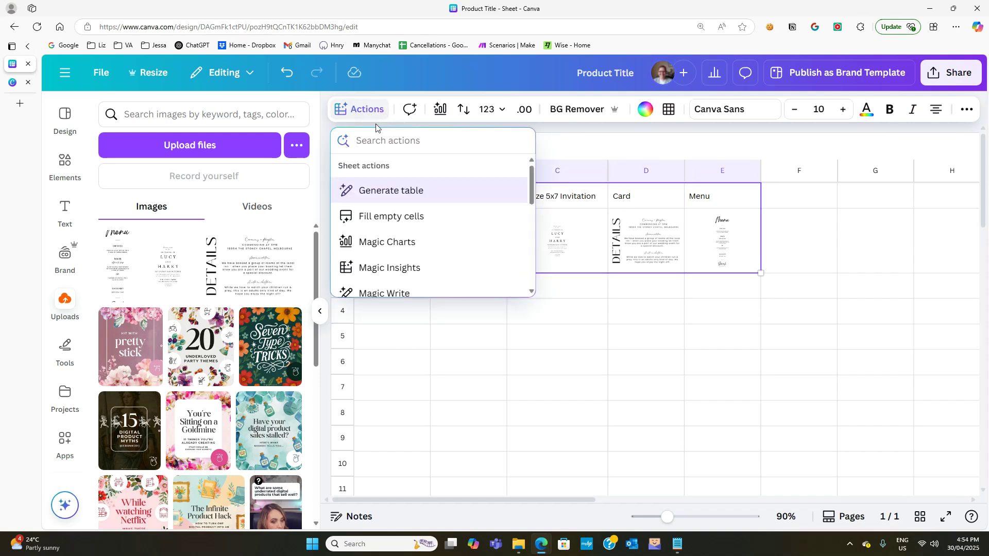
type("bu")
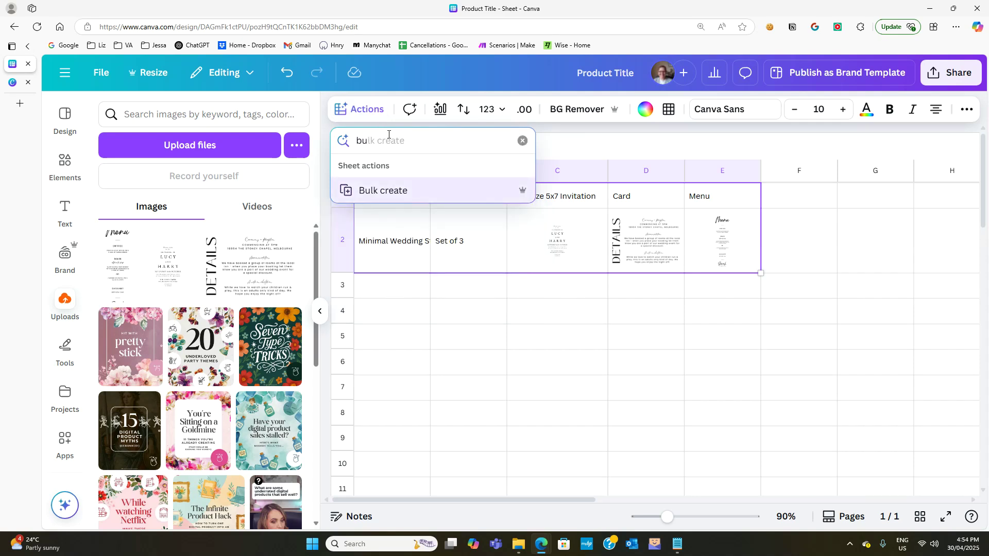
left_click(397, 191)
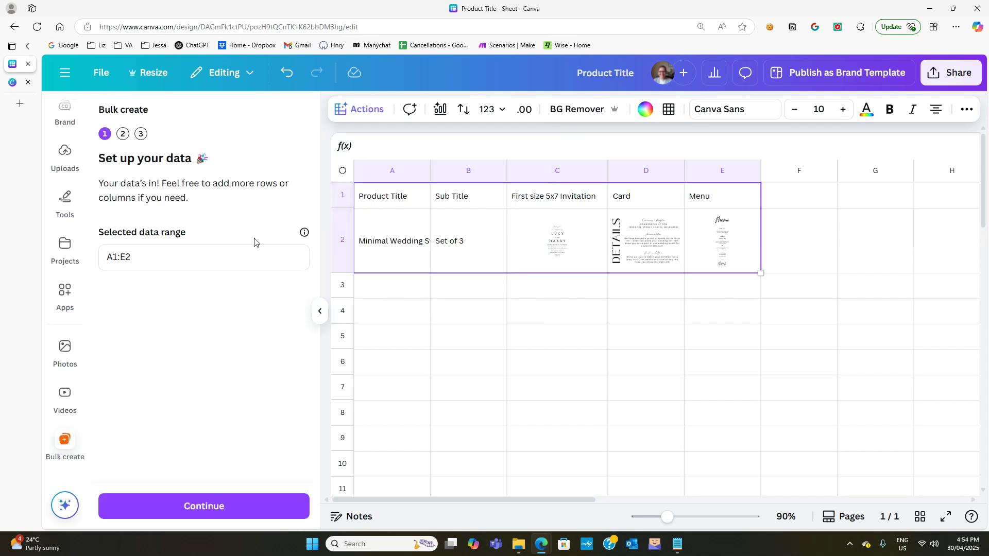
left_click(170, 502)
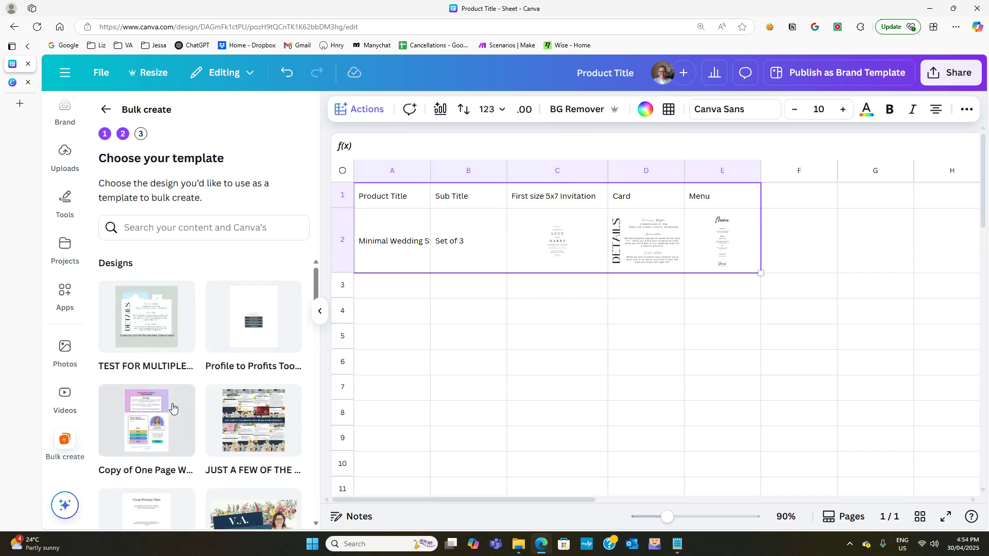
left_click(153, 332)
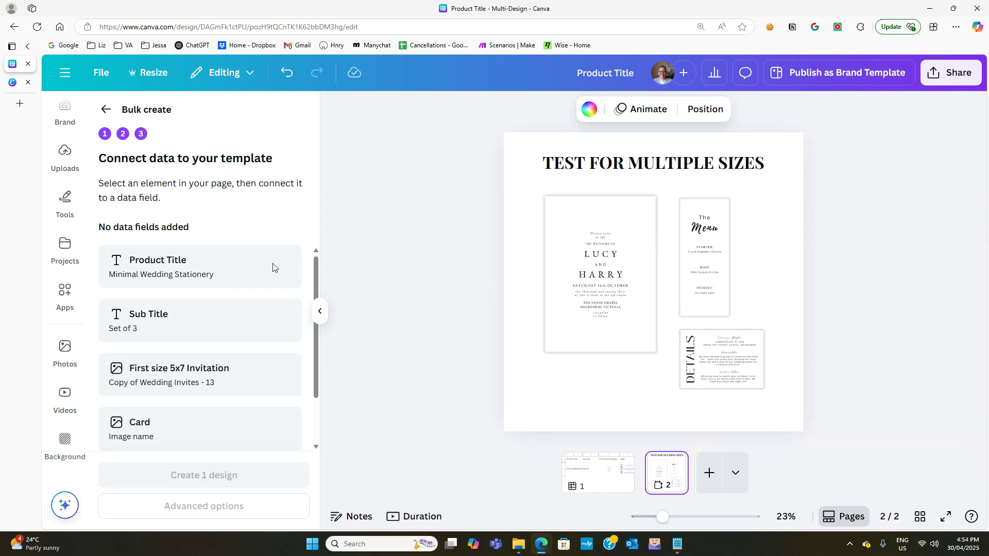
Step: Connect the title to Product Title and the invitation image to First size 5x7 Invitation
left_click(646, 169)
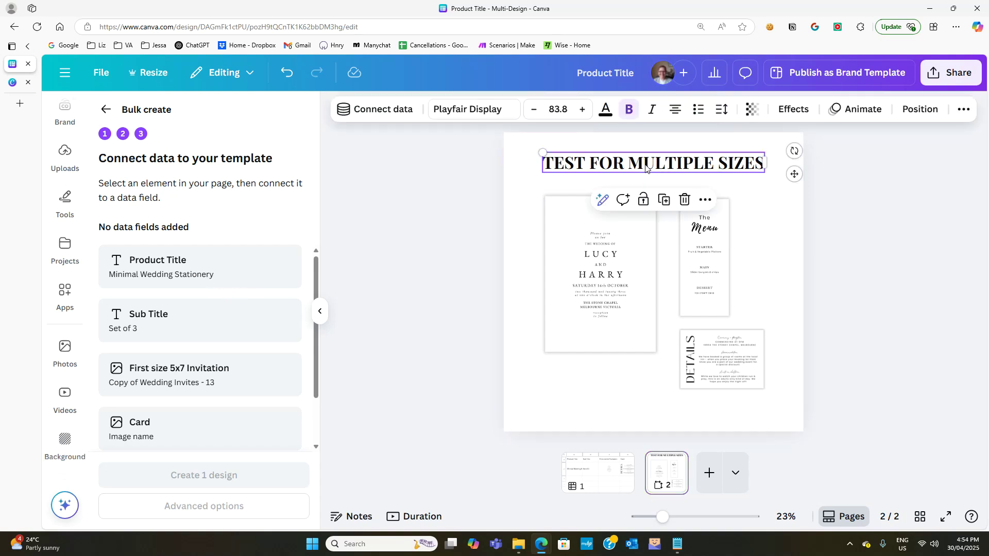
right_click(654, 168)
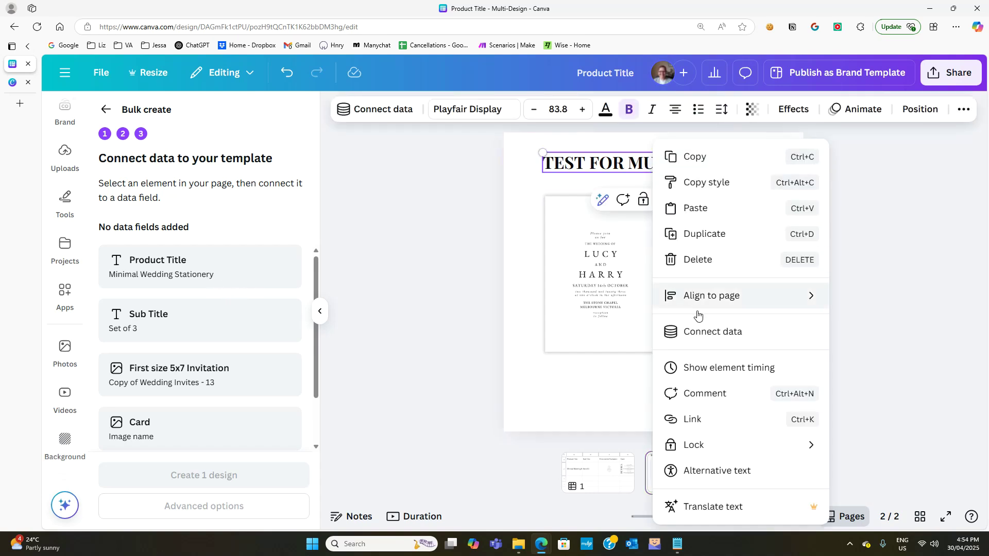
left_click(701, 334)
left_click(700, 253)
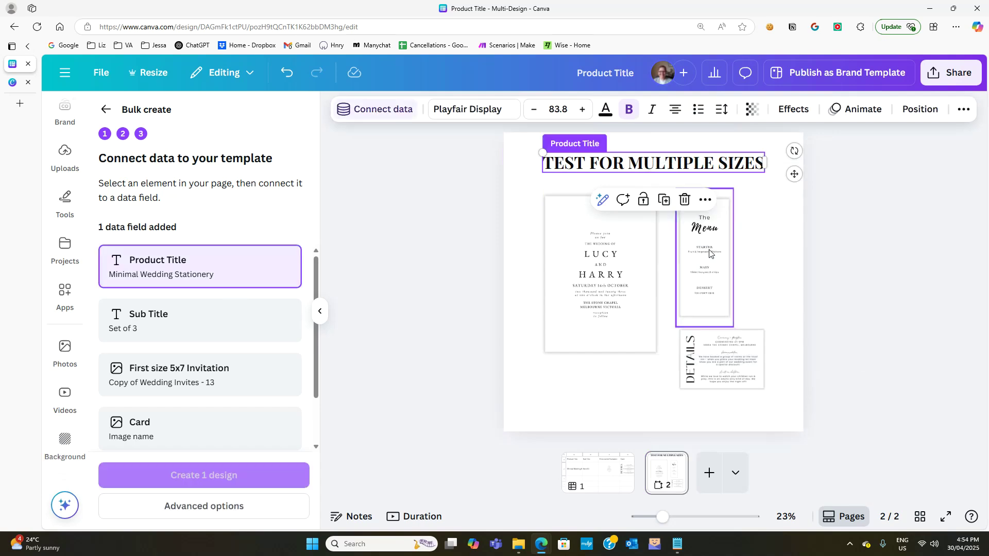
left_click(552, 235)
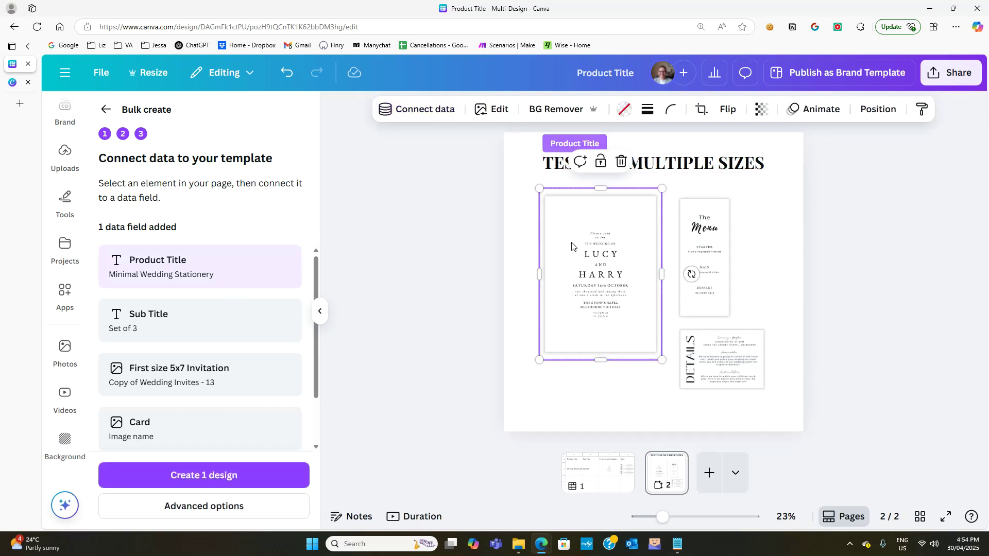
right_click(572, 243)
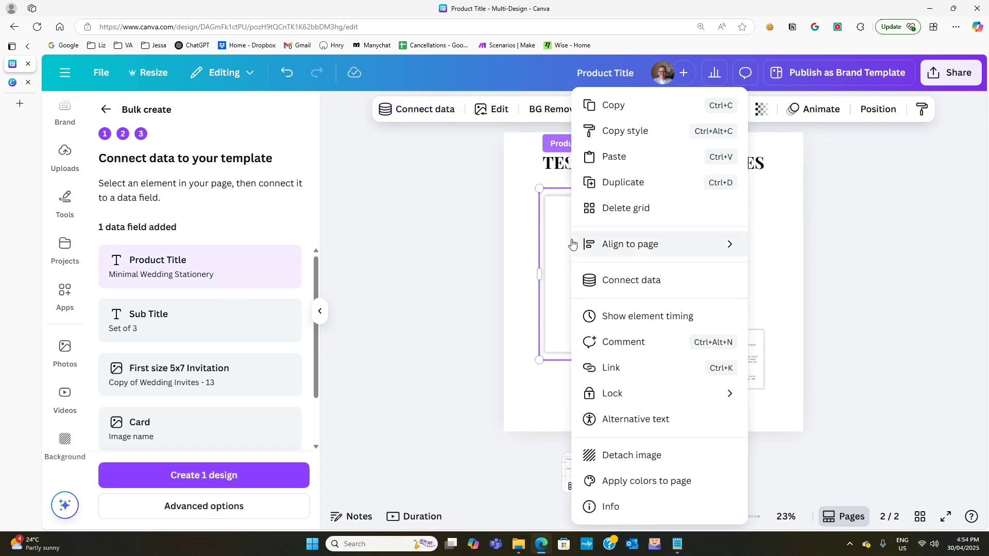
left_click(641, 280)
left_click(659, 329)
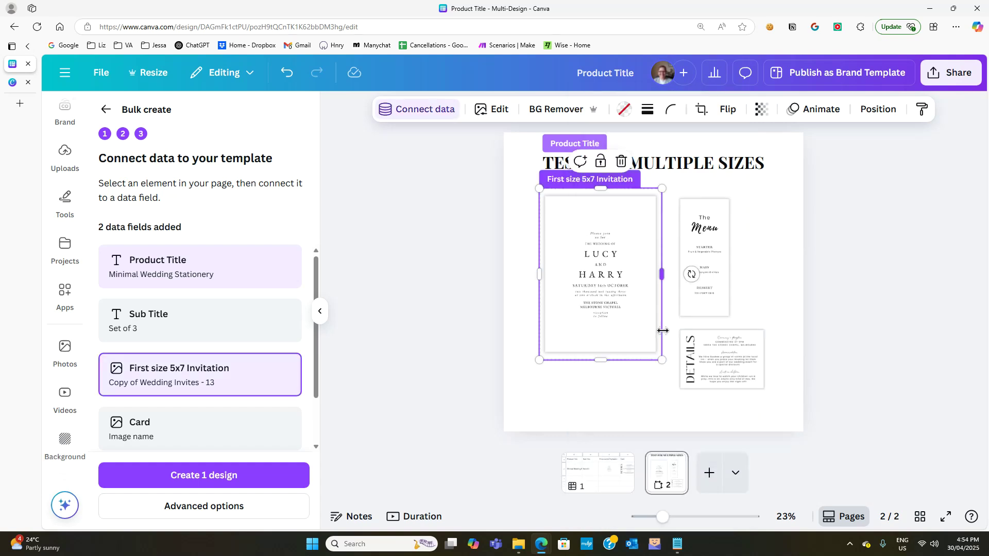
Step: Connect the Menu image to the Menu field and the Details image to the Card field
left_click(705, 245)
right_click(704, 246)
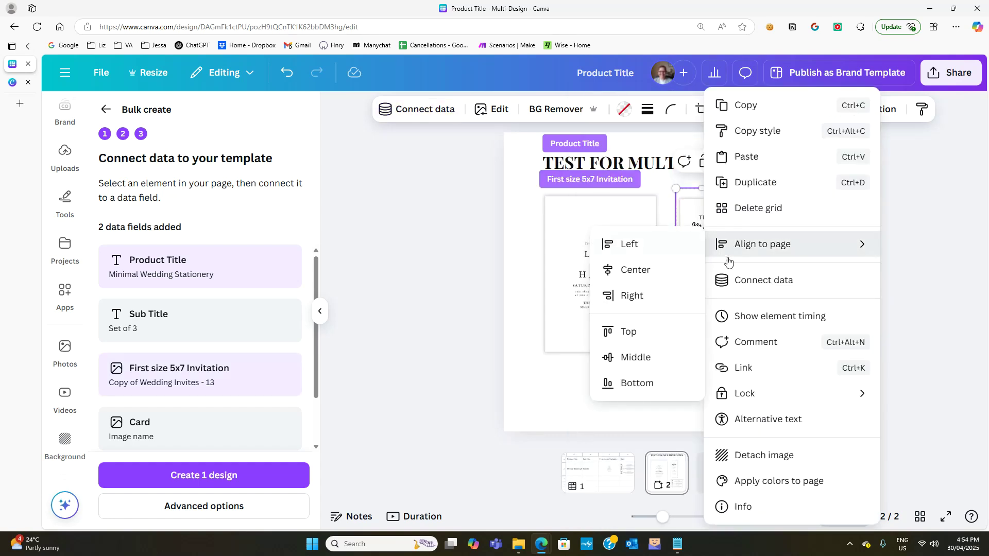
left_click(745, 281)
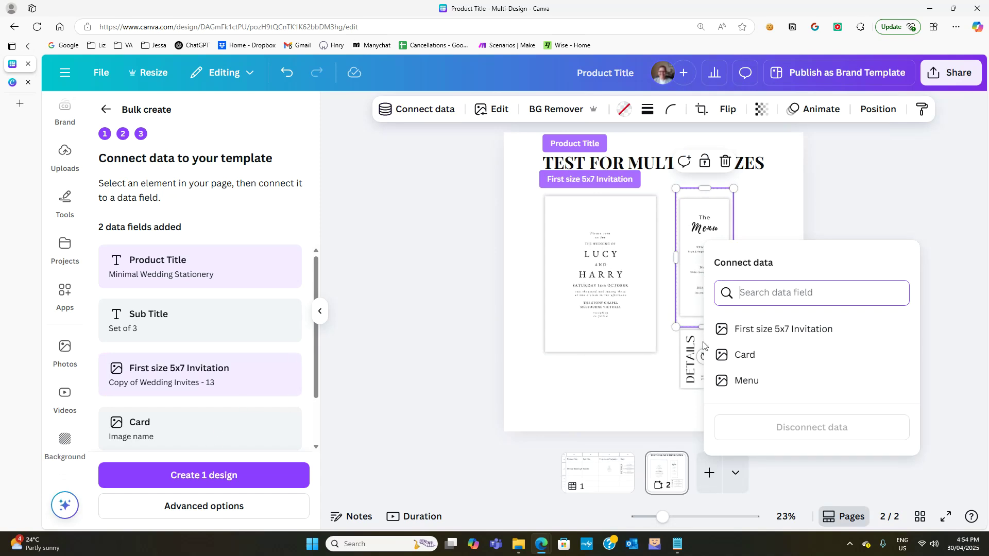
left_click(736, 380)
right_click(738, 349)
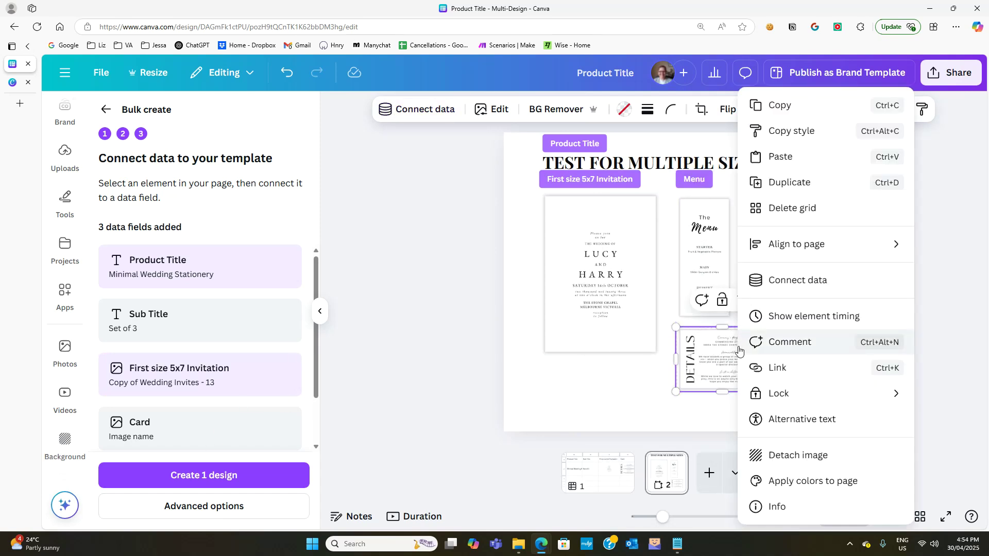
left_click(799, 282)
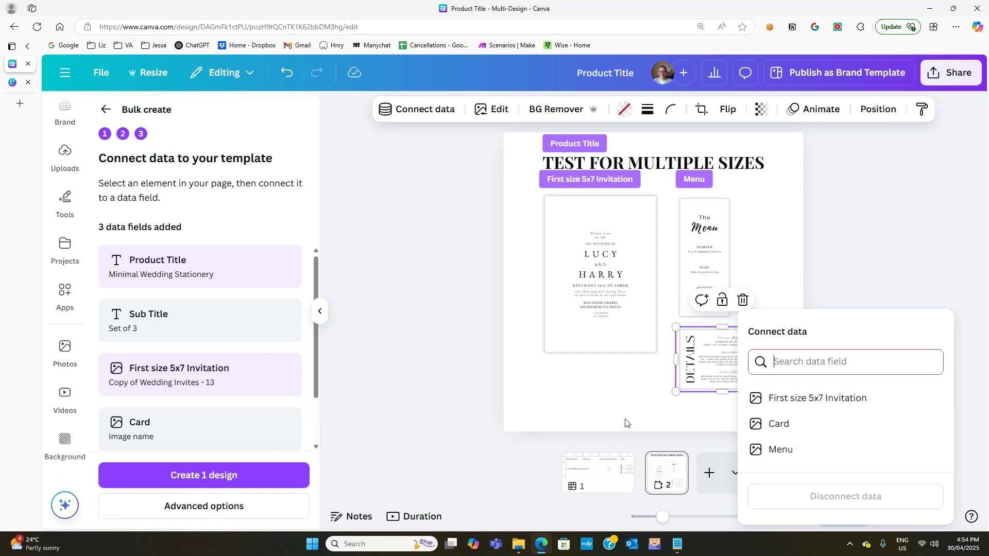
left_click(777, 425)
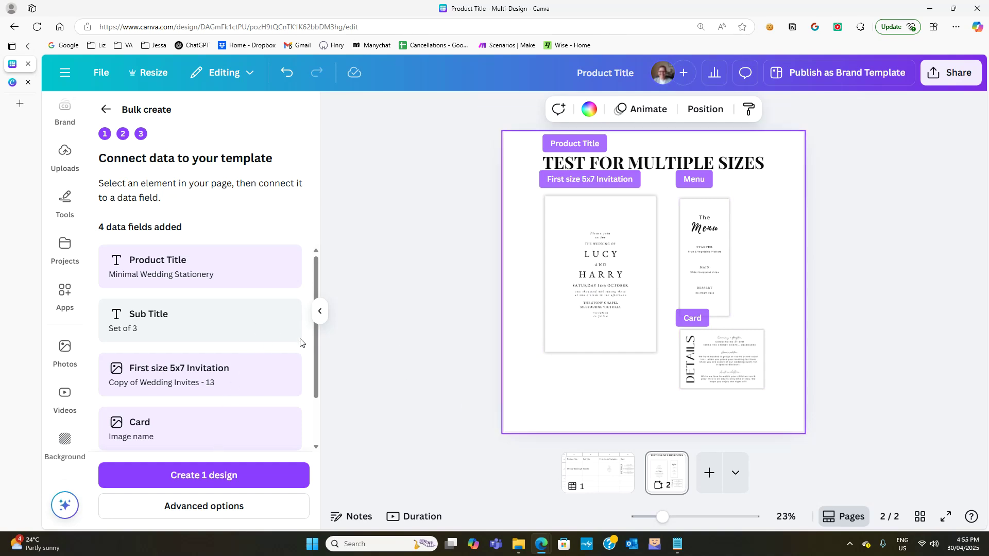
Step: Create 1 design and open the generated (Bulk 1) Product Title design from its folder
left_click(203, 476)
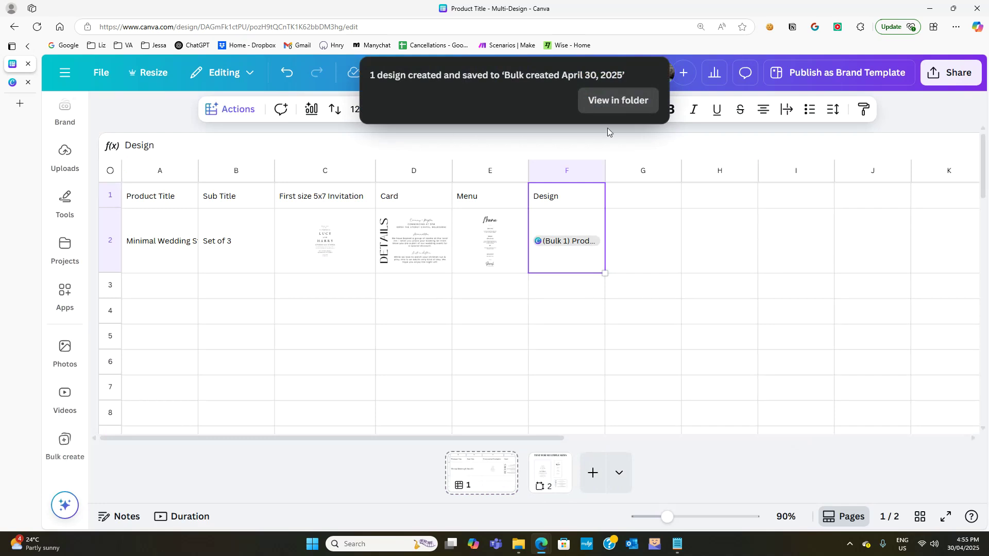
left_click(618, 101)
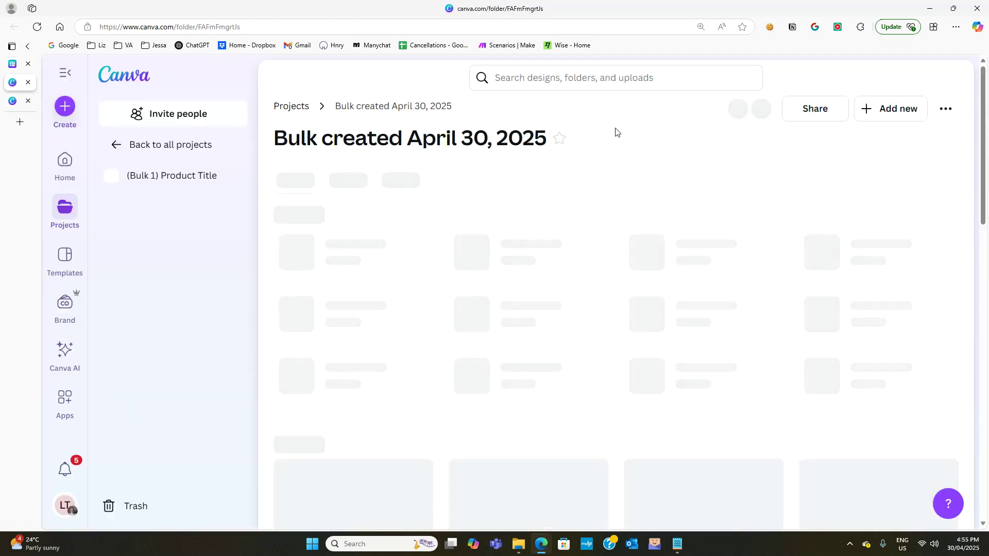
left_click(371, 283)
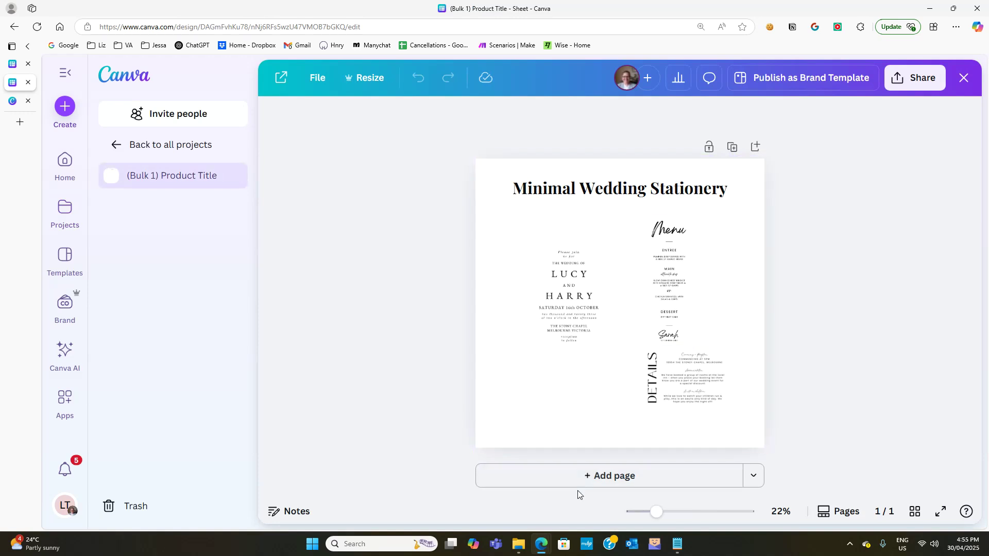
Step: Select the invitation image on the generated page
left_click(567, 273)
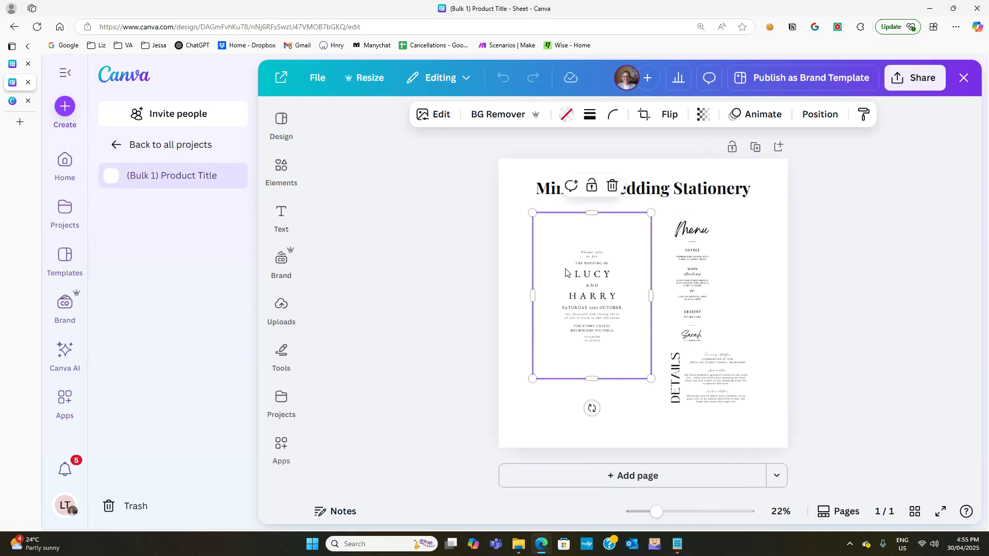
left_click(660, 320)
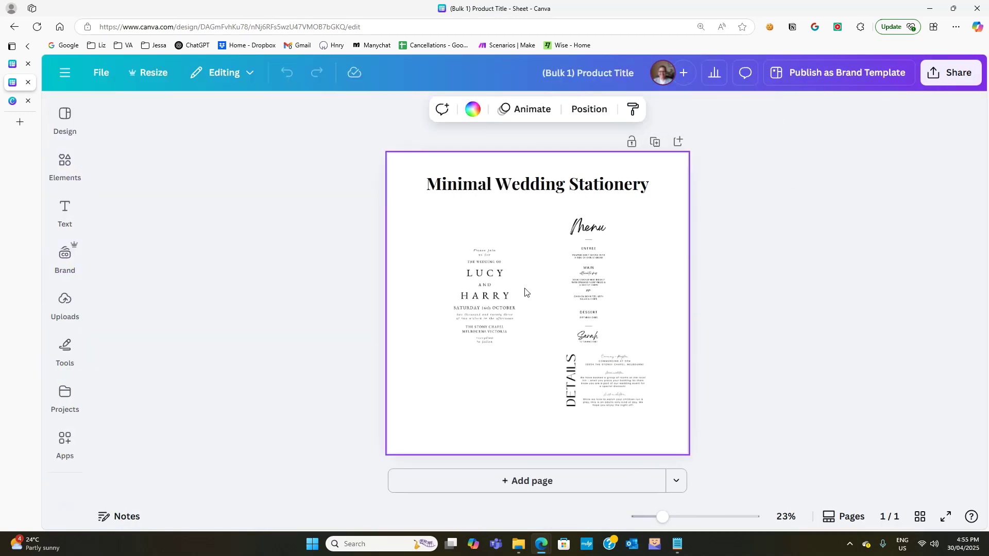
left_click(427, 223)
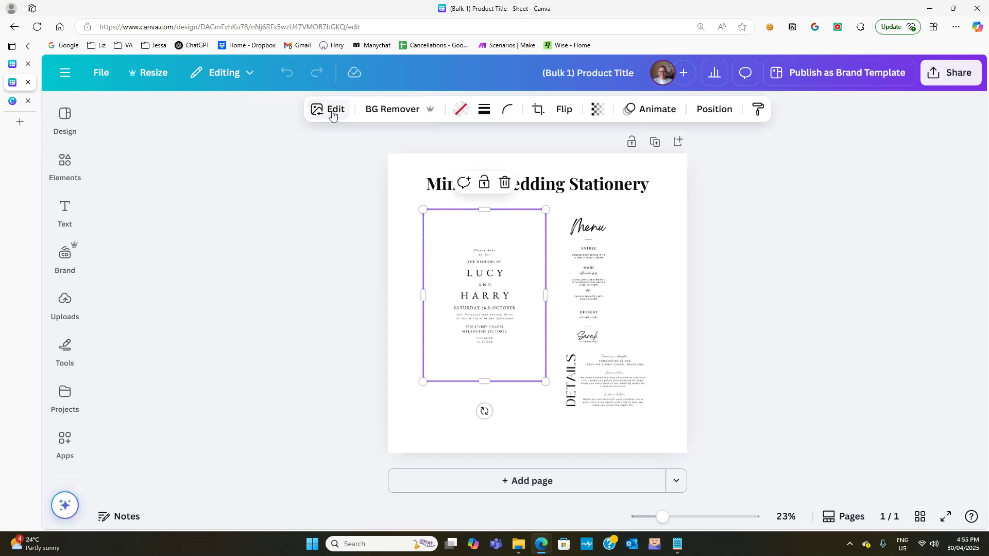
left_click(333, 114)
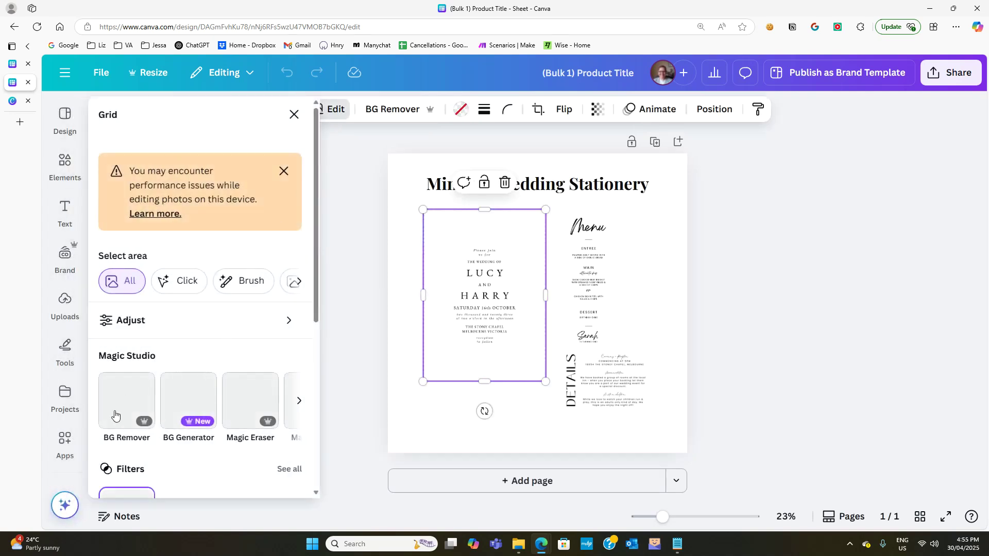
left_click(433, 431)
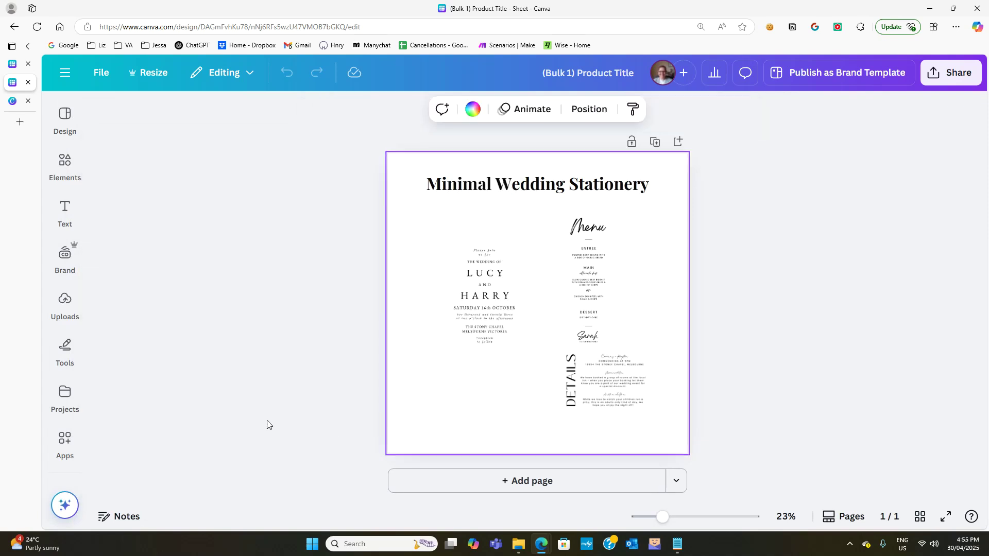
left_click(483, 292)
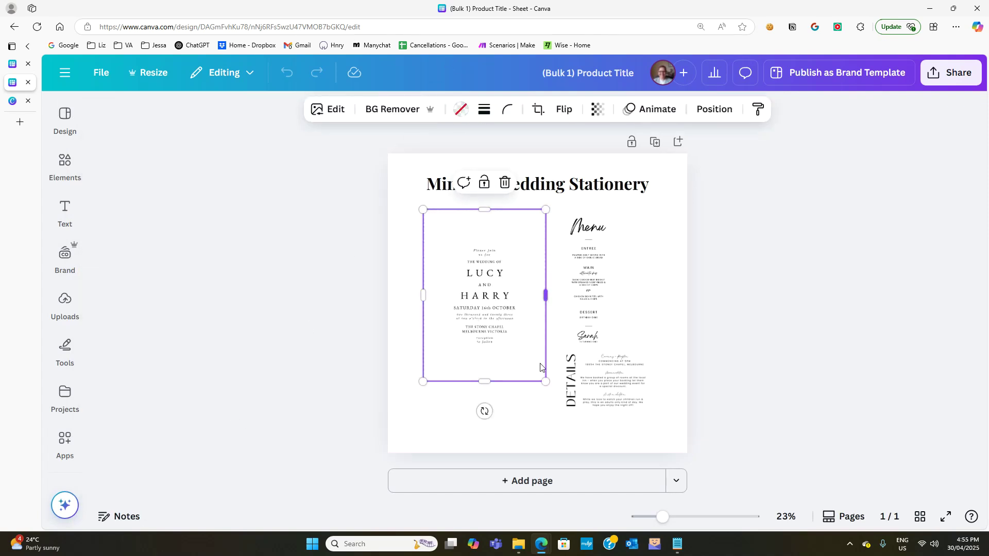
left_click(414, 221)
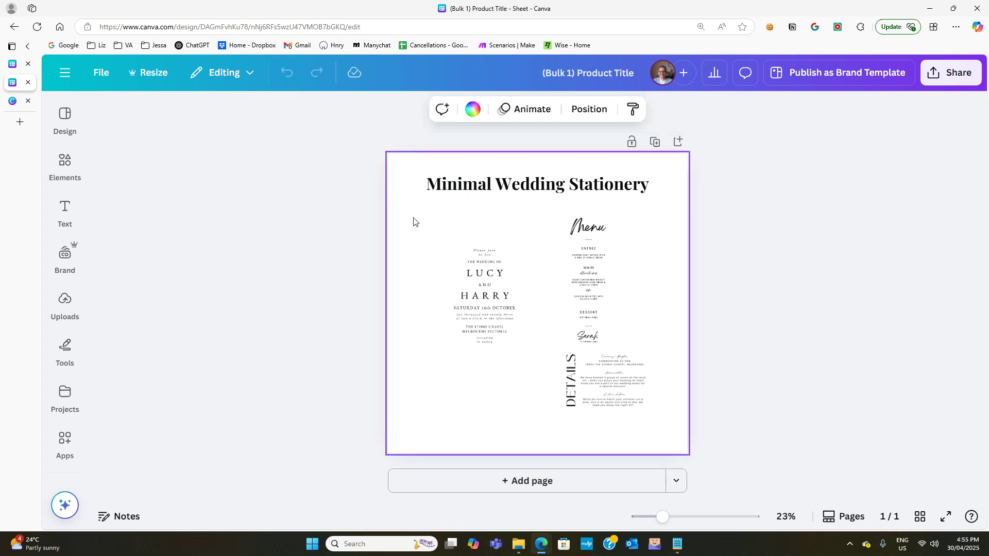
left_click(453, 257)
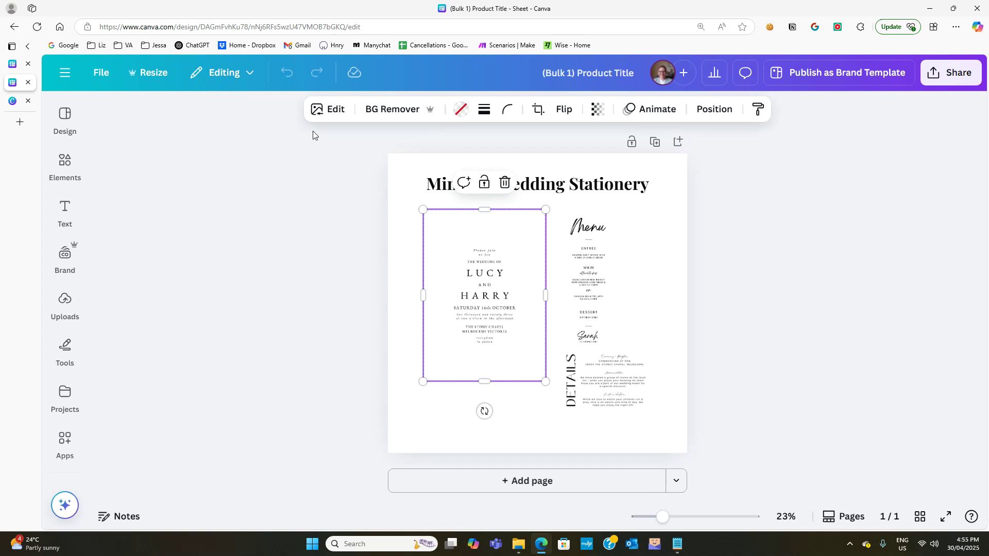
Step: Give the invitation a light grey #E0E0E0 Glow shadow (size 15, blur 30, intensity 50)
left_click(331, 111)
scroll(186, 341, "down", 3)
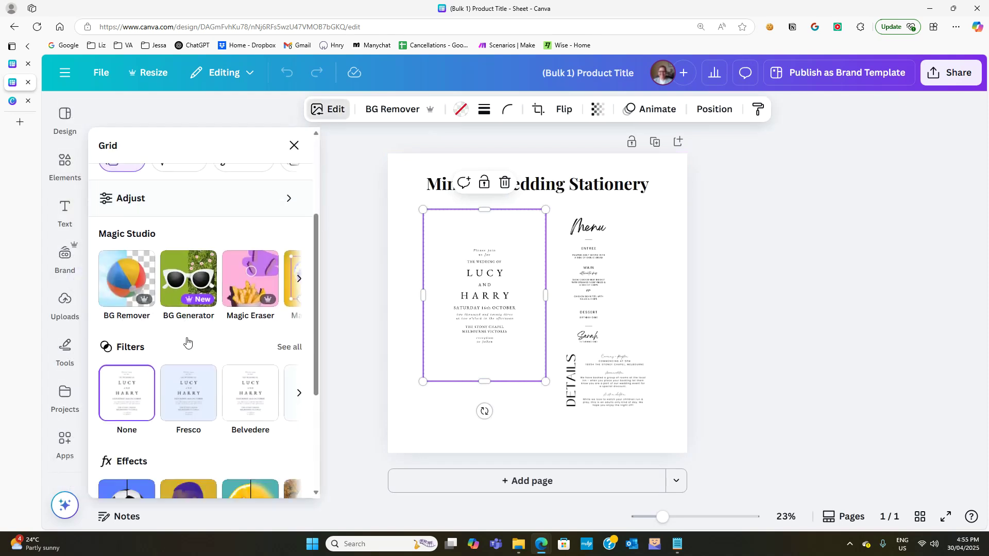
scroll(187, 342, "down", 3)
left_click(119, 353)
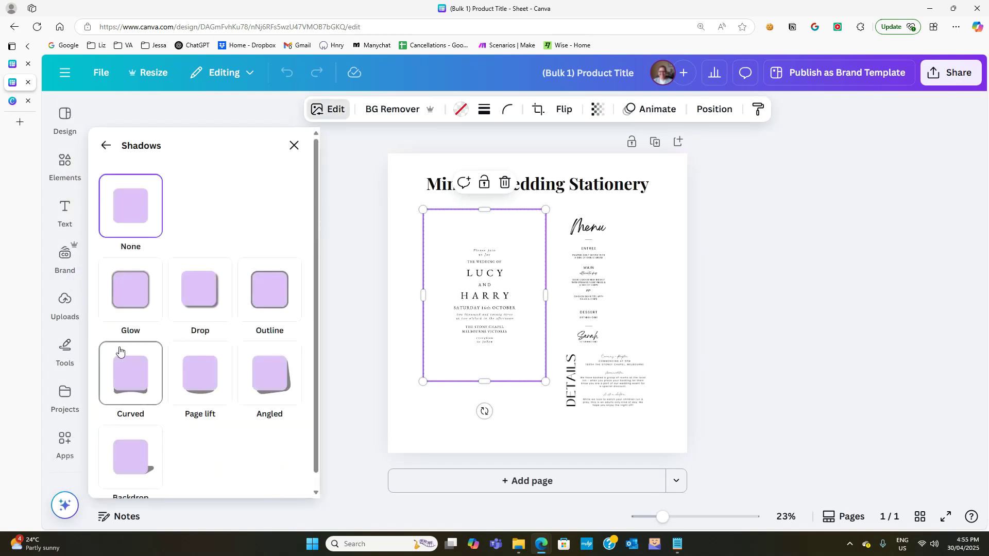
left_click(136, 292)
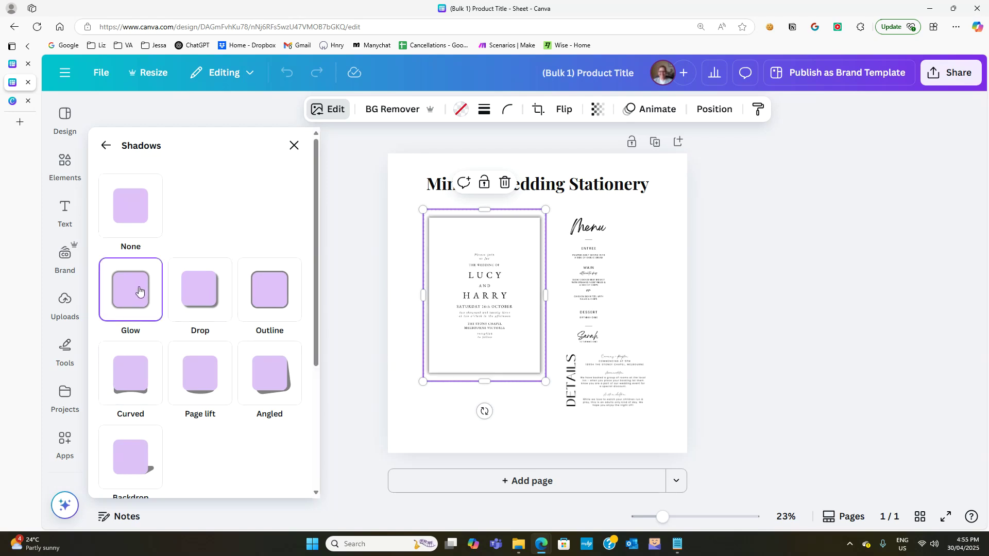
scroll(298, 442, "down", 4)
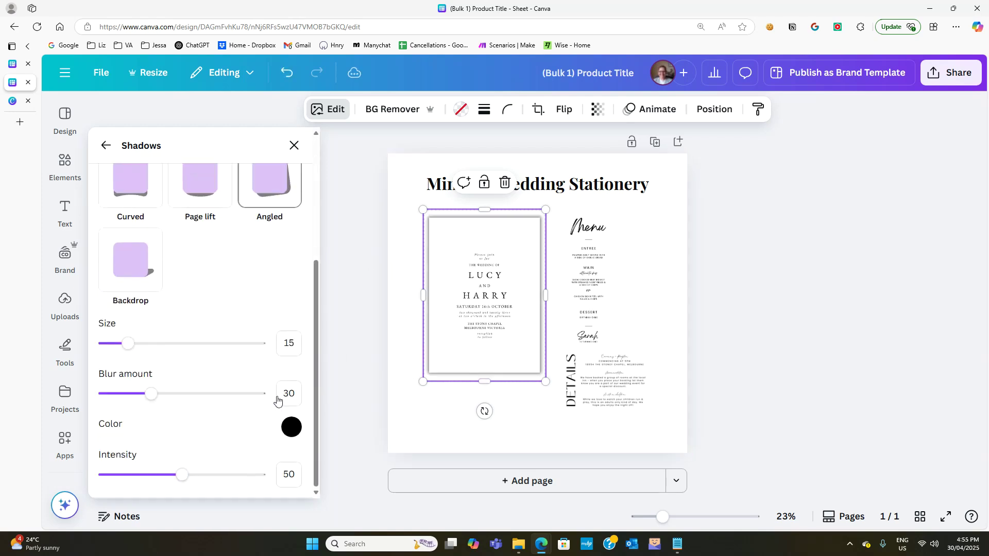
left_click(291, 427)
left_click_drag(293, 358, 289, 295)
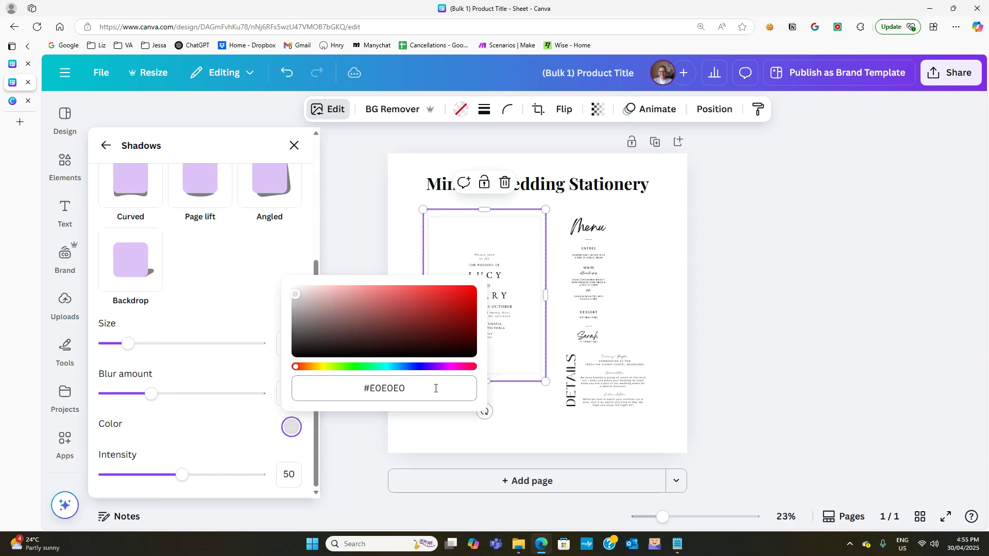
left_click(533, 422)
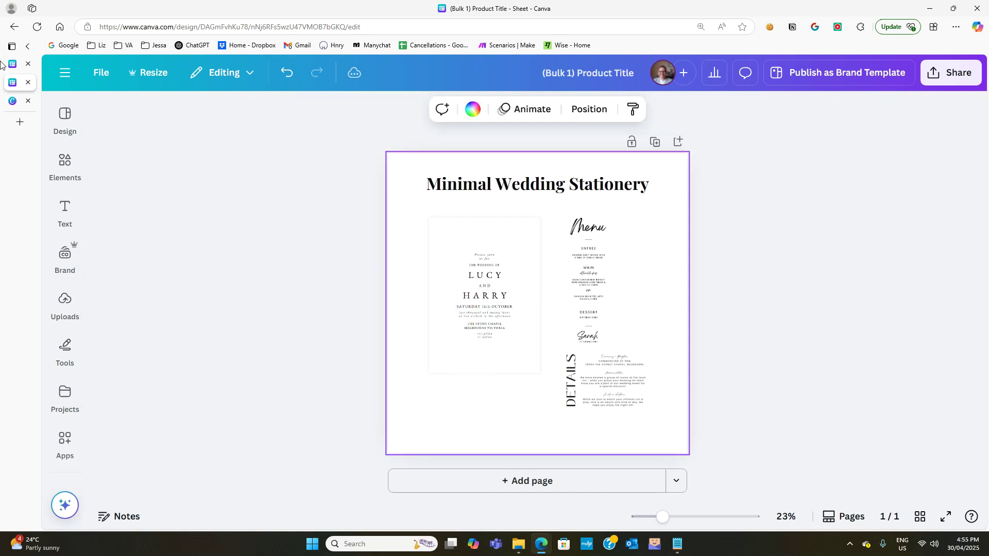
Step: Check the TEST FOR MULTIPLE SIZES sub heading, then return to the Product Title - Multi-Design sheet
left_click(11, 101)
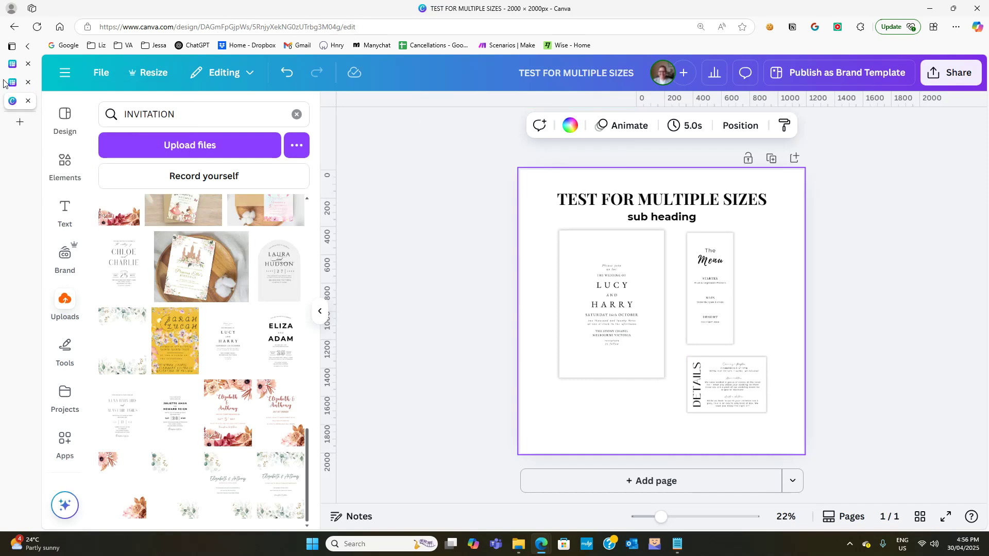
mouse_move(5, 83)
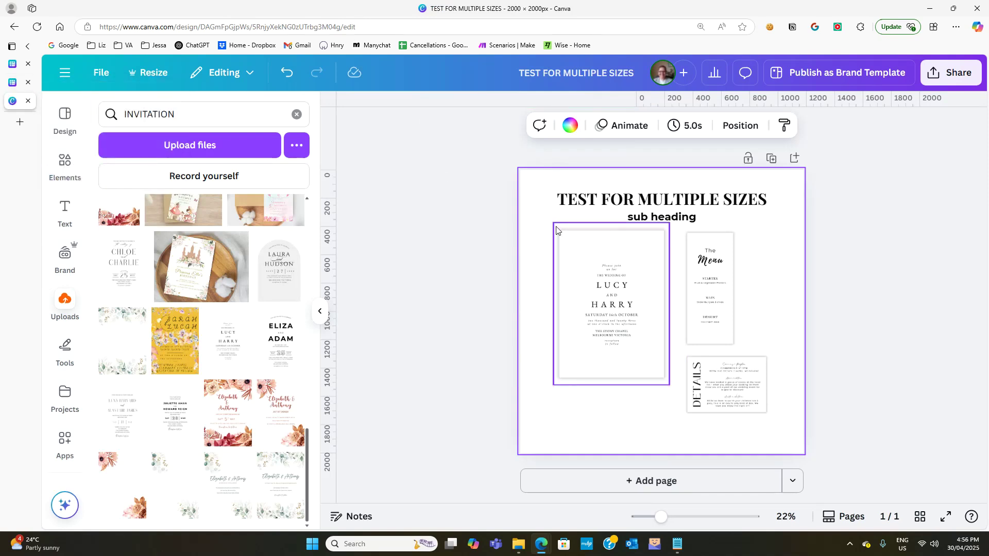
left_click(654, 219)
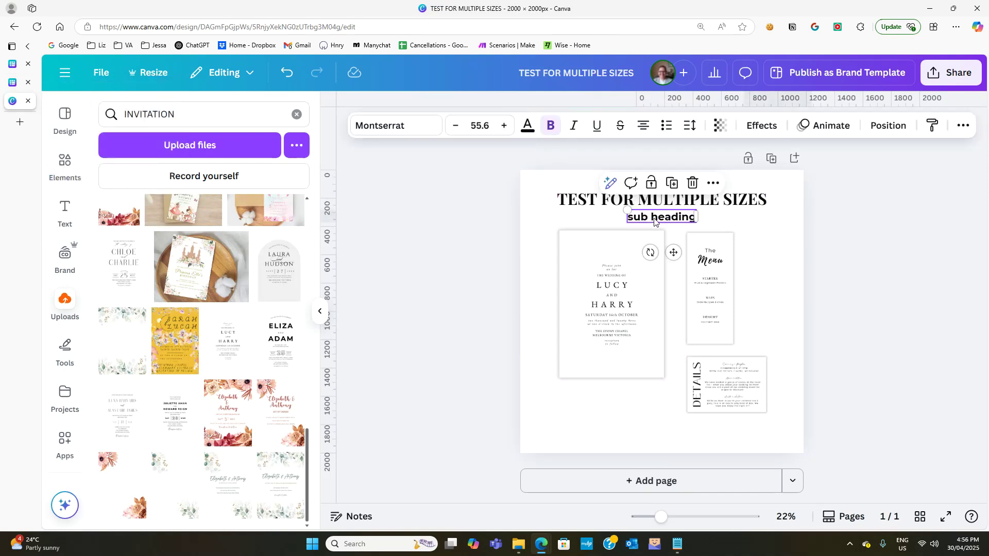
left_click(532, 249)
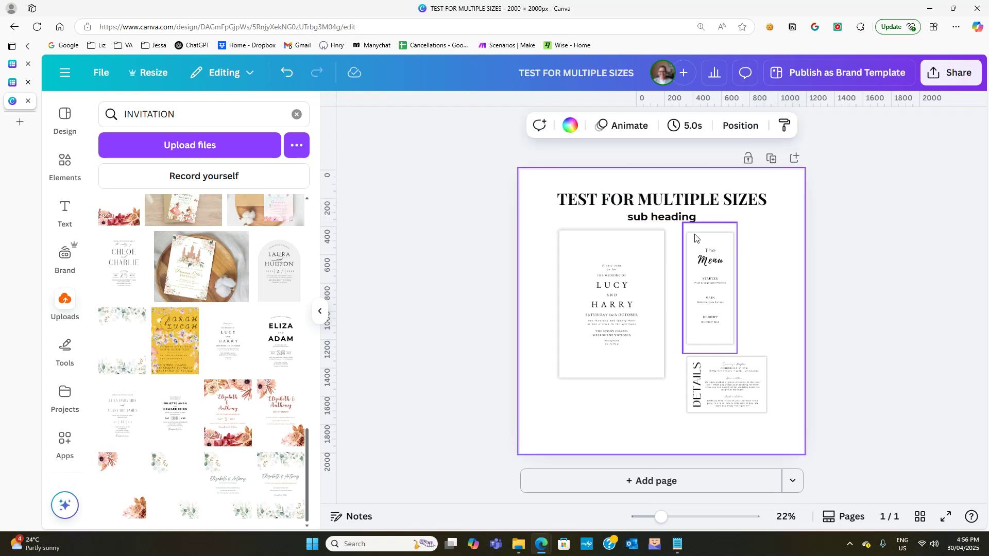
left_click(19, 77)
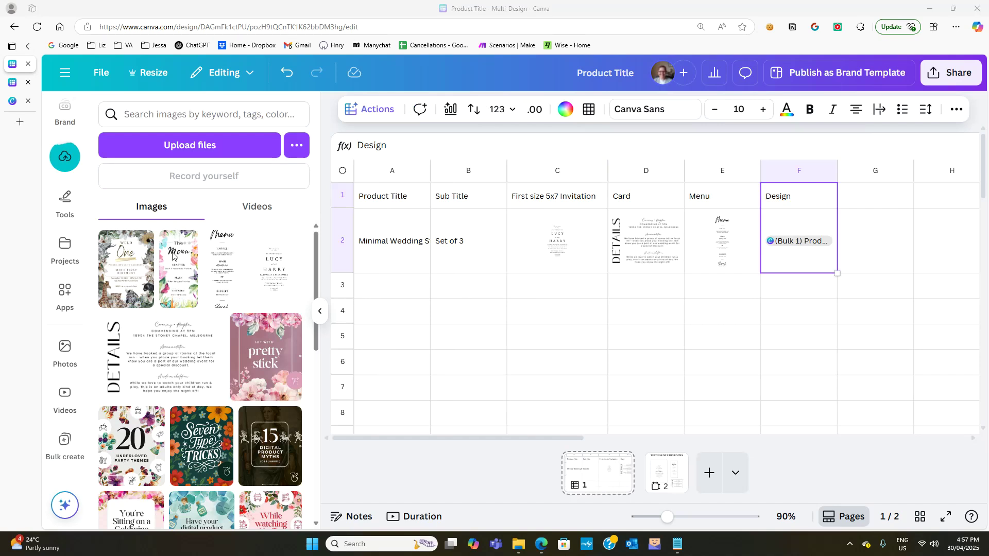
Step: Fill row 3 with the Wild One invitation and Menu images, taller row, and sub title 'Set of'
mouse_move(174, 259)
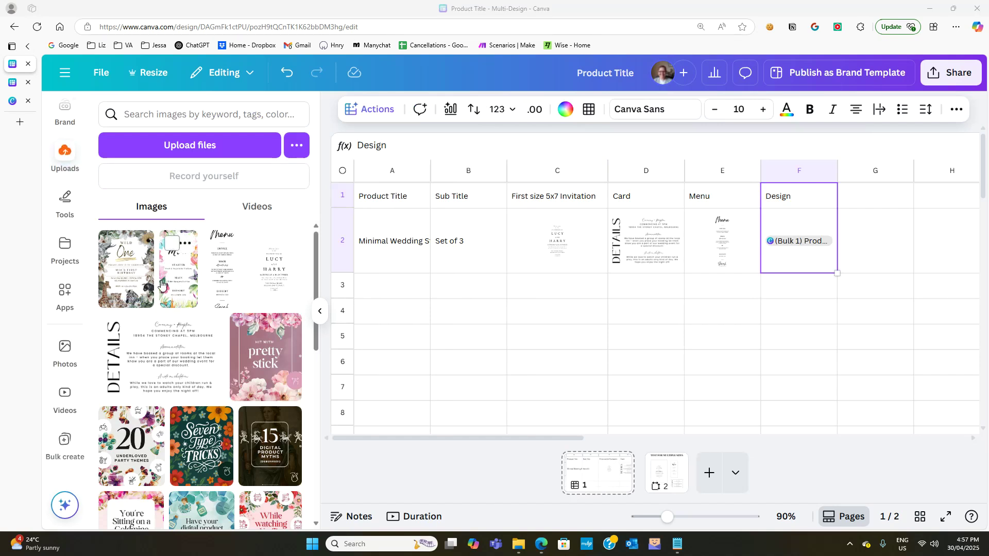
left_click_drag(129, 283, 556, 285)
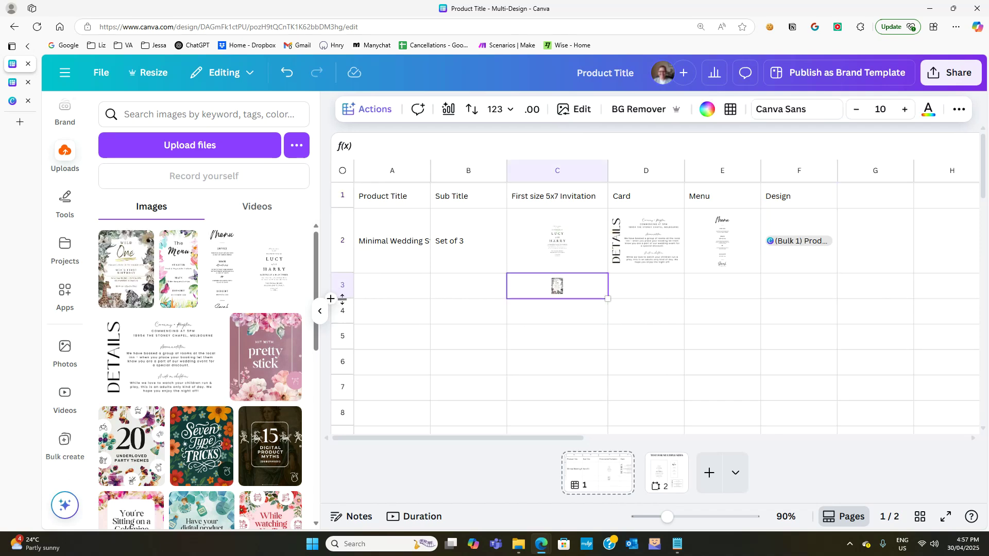
left_click_drag(350, 298, 350, 349)
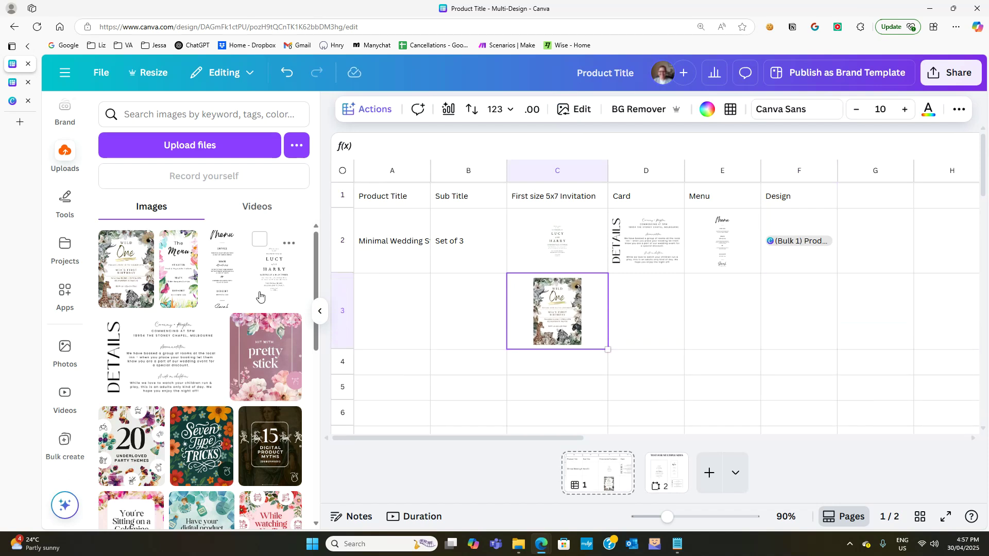
left_click_drag(177, 288, 725, 312)
left_click(467, 303)
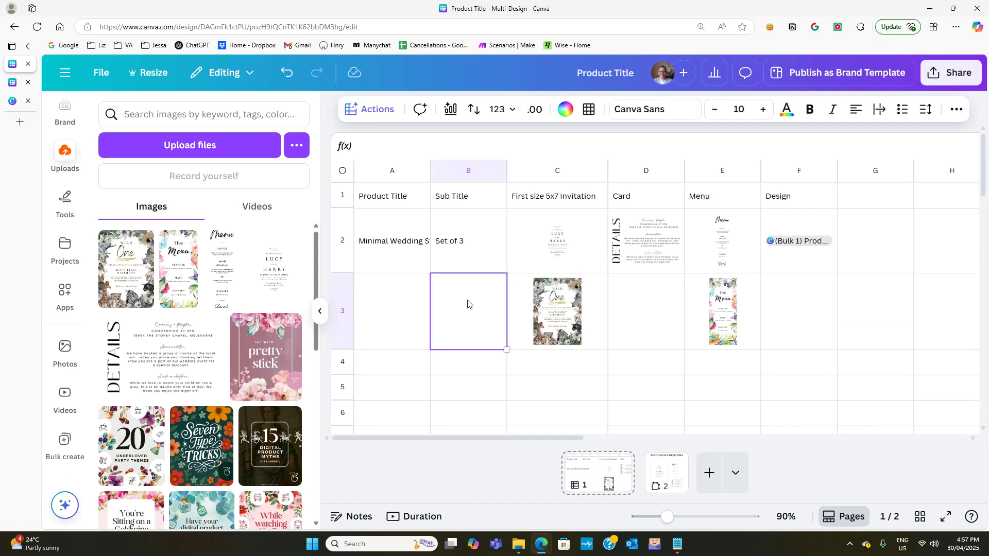
type("Set of 3")
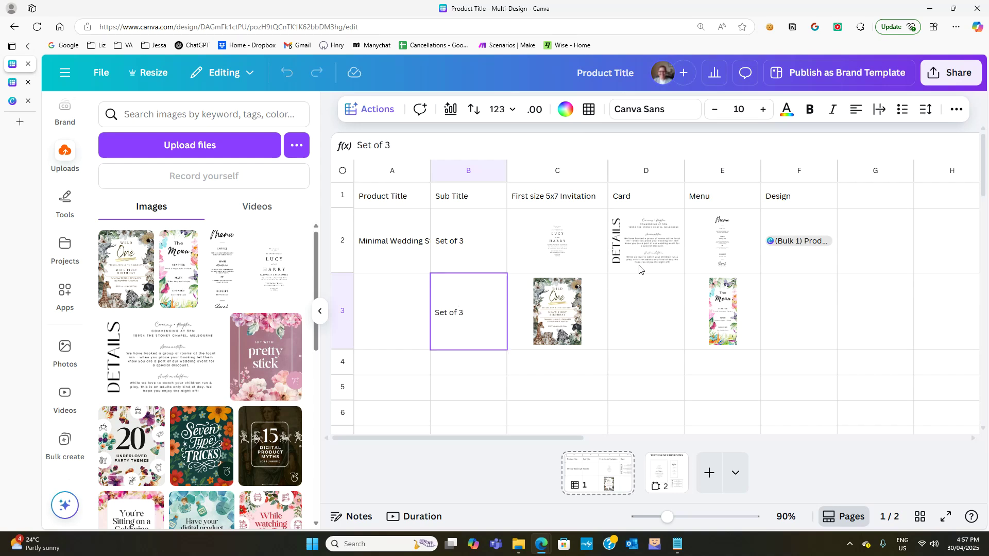
Step: Add the DETAILS card image to D3 and the title Kids Party Pack in A3
left_click(640, 253)
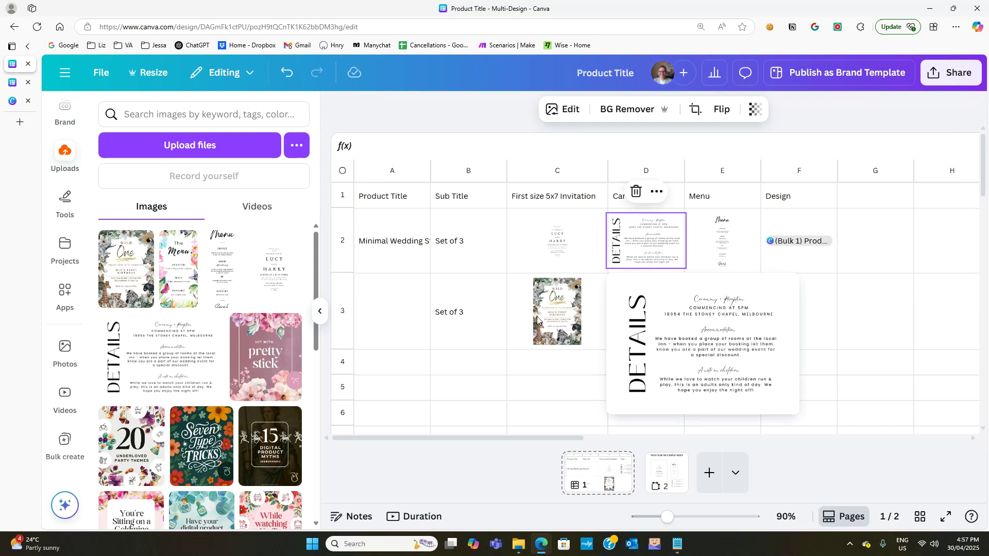
key("Escape")
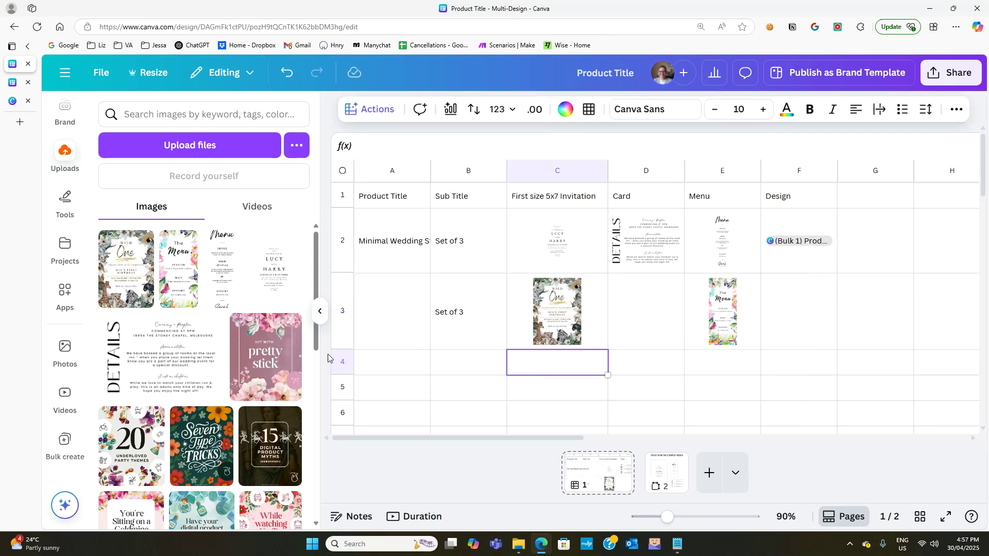
left_click_drag(155, 352, 641, 311)
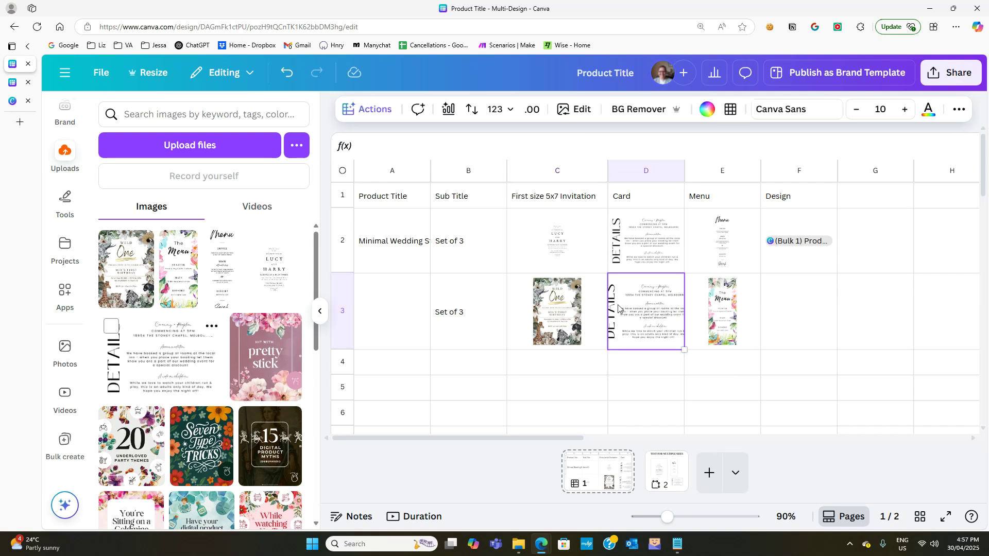
left_click(396, 302)
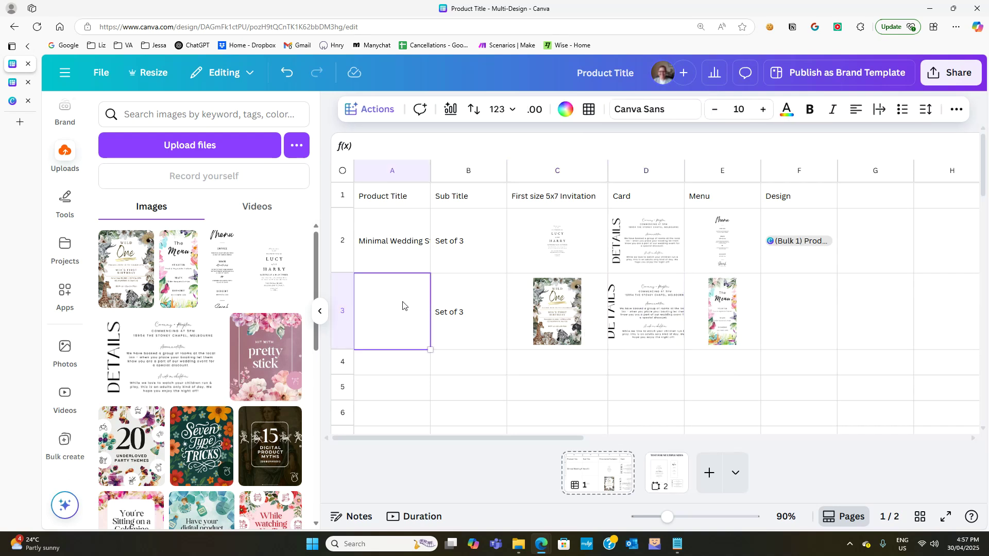
type("Kids Paret")
type(" Pack")
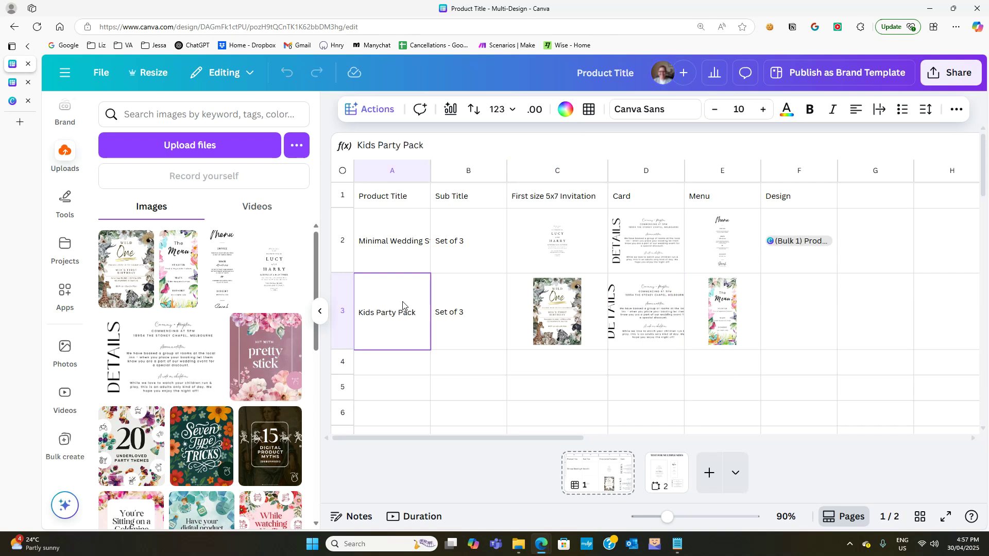
left_click(448, 358)
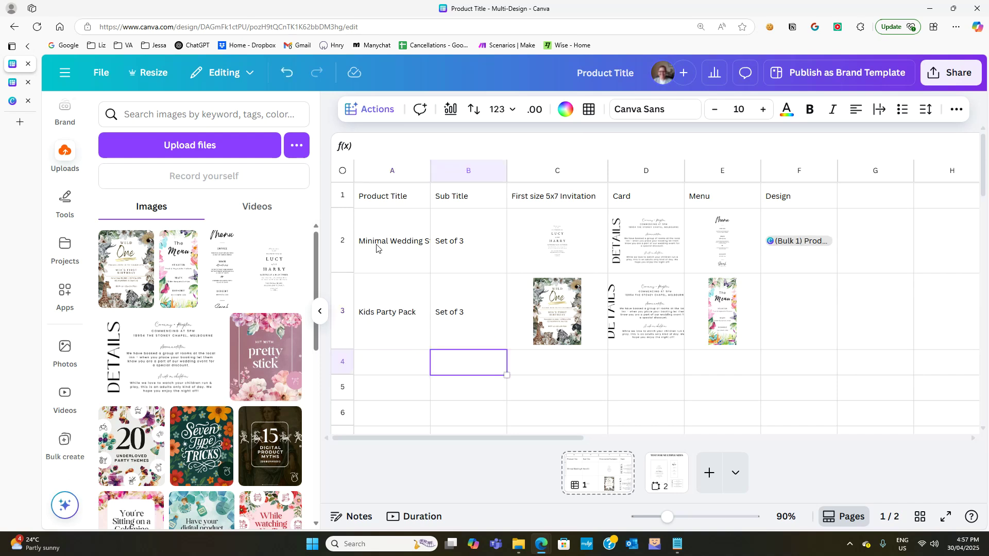
Step: Move the Minimal Wedding Stationery row below Kids Party Pack and select the header and Kids Party Pack rows
left_click(343, 240)
left_click_drag(343, 240, 343, 352)
left_click(393, 215)
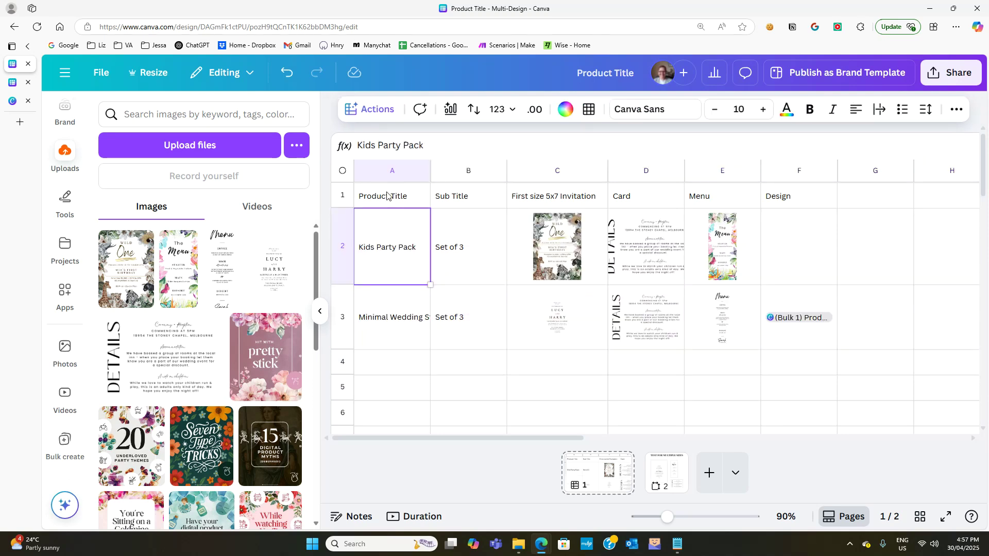
left_click_drag(388, 196, 771, 236)
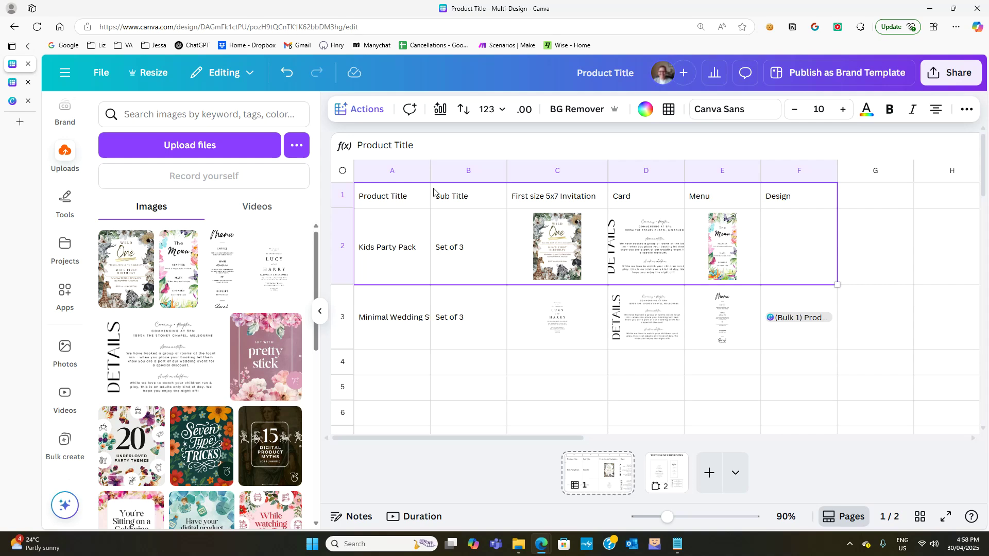
Step: Bulk create from range A1:F2, adding TEST FOR MULTIPLE SIZES as the template page
left_click(356, 109)
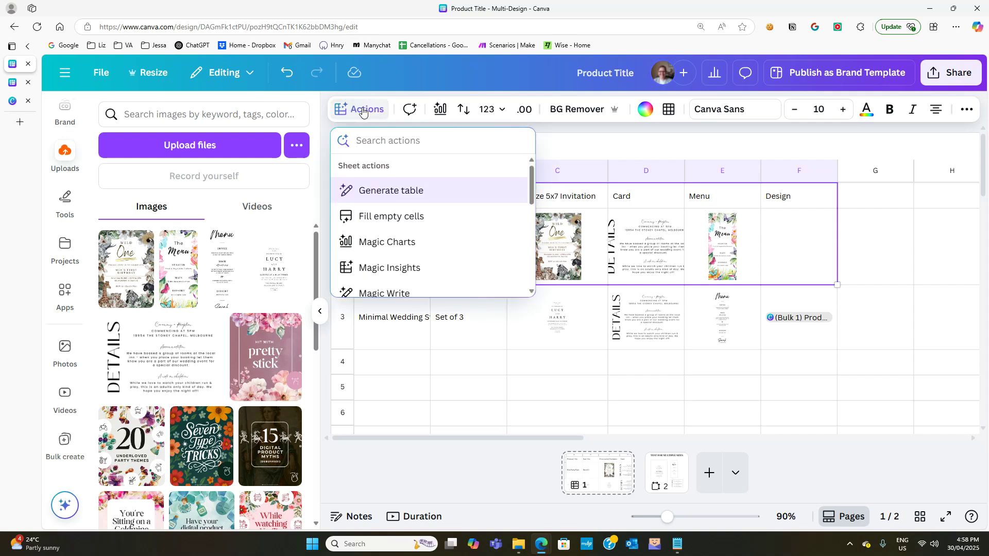
type("bulk")
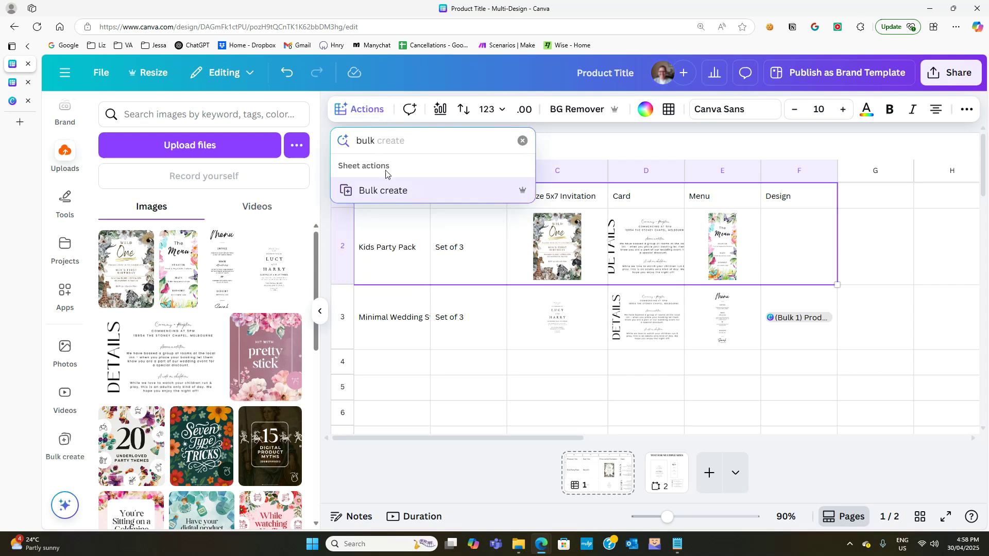
left_click(394, 189)
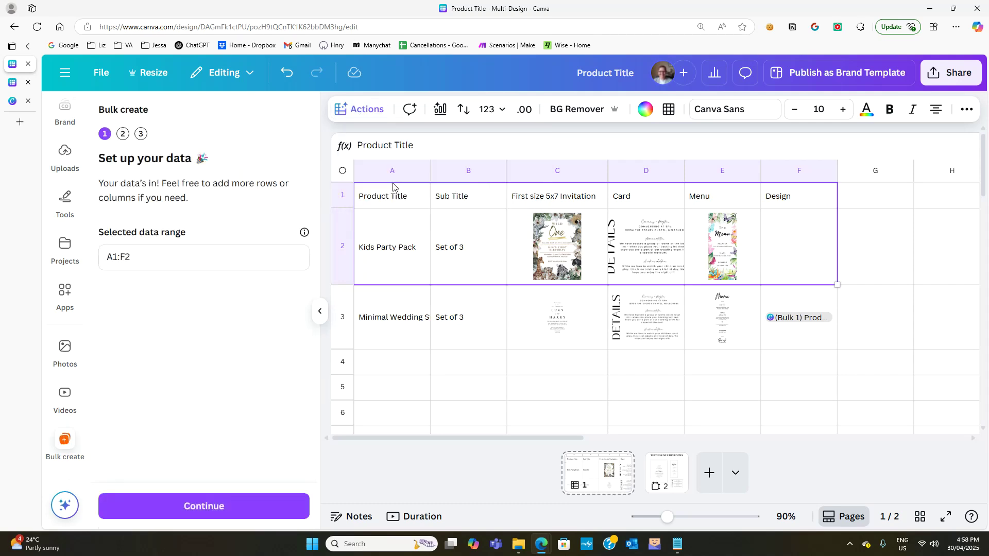
left_click(203, 507)
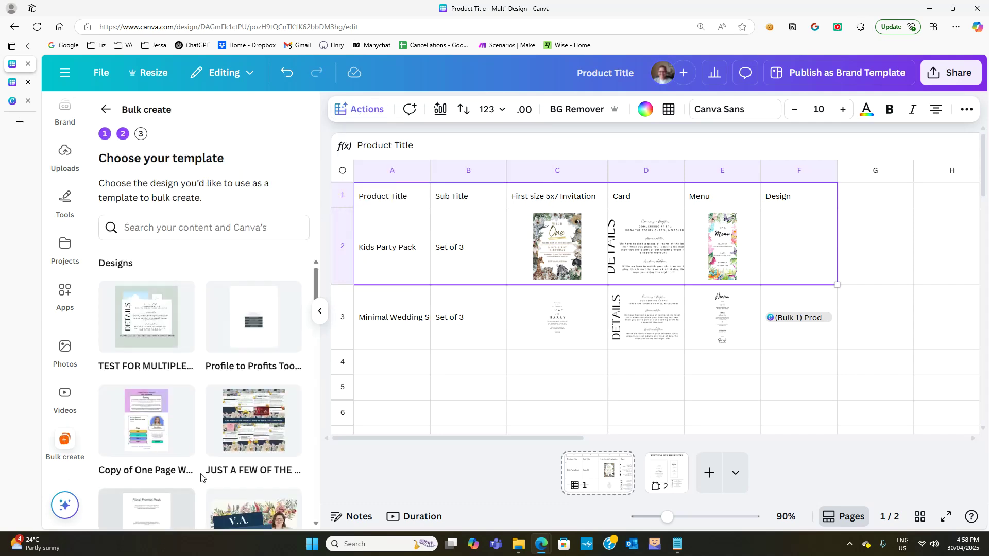
left_click(150, 326)
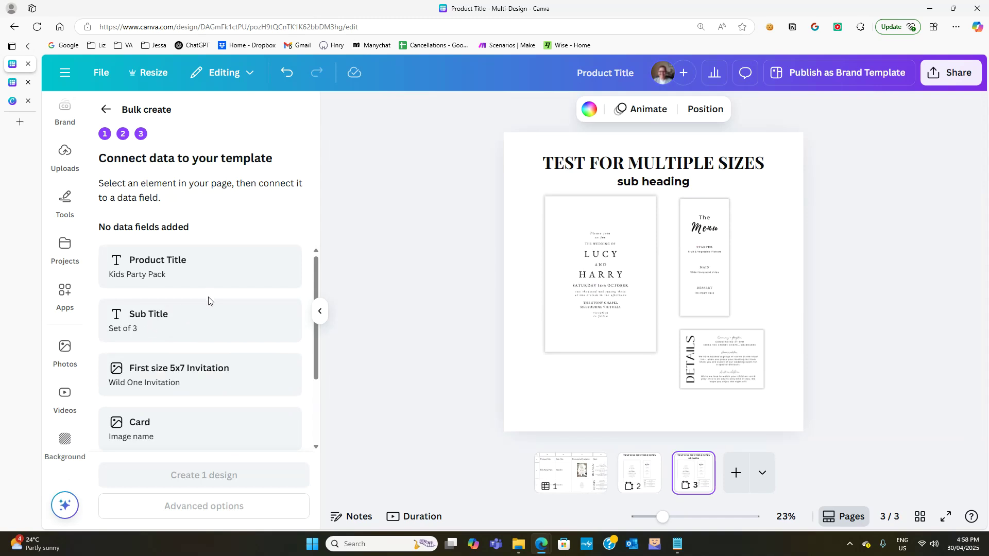
Step: Link the sub heading text to the Sub Title data field
scroll(201, 419, "down", 2)
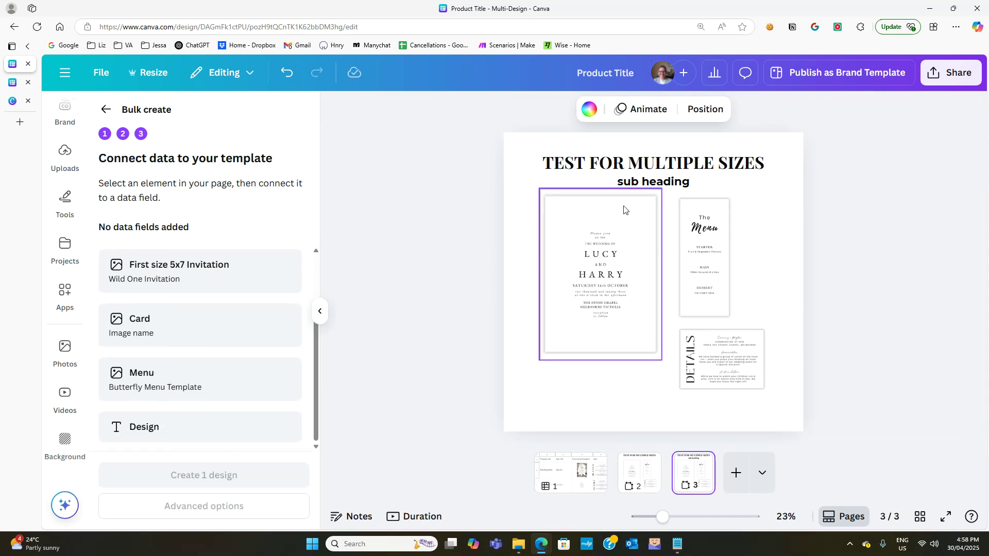
left_click(655, 185)
right_click(656, 185)
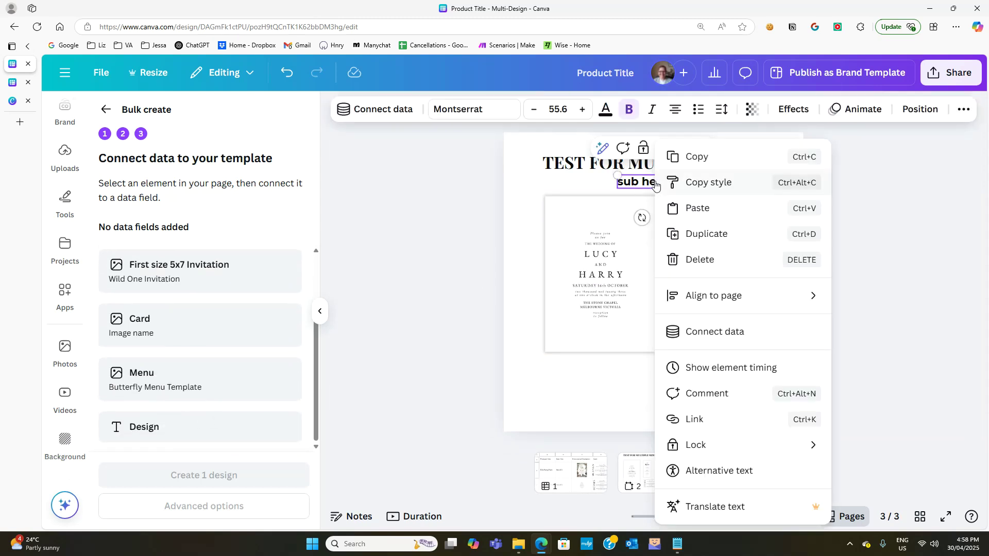
left_click(698, 331)
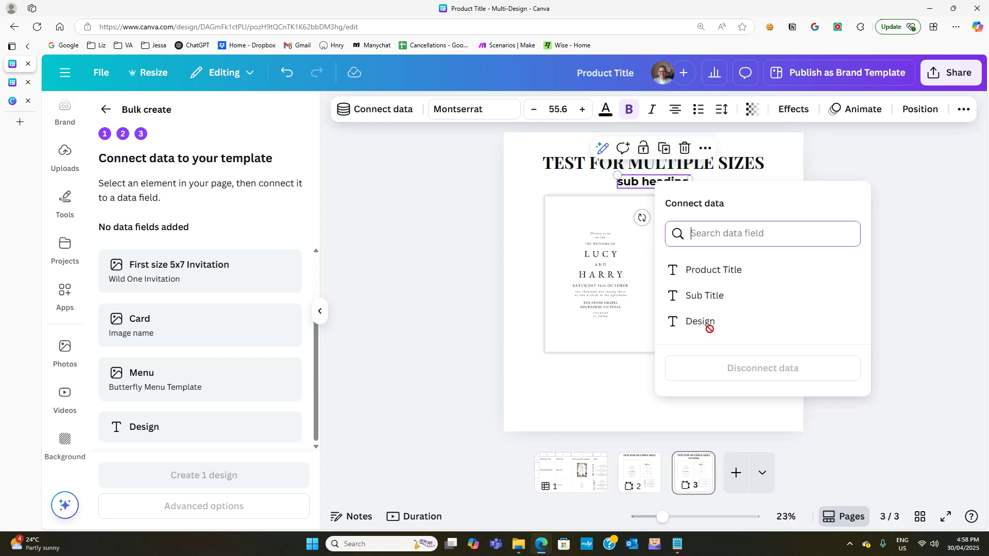
left_click(705, 295)
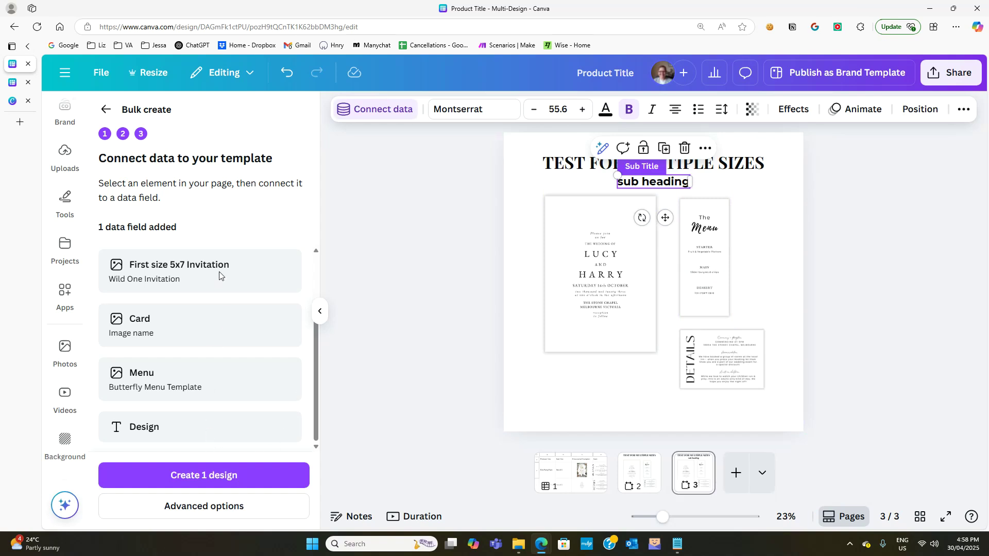
Step: Link the main title text to the Product Title data field
left_click(577, 308)
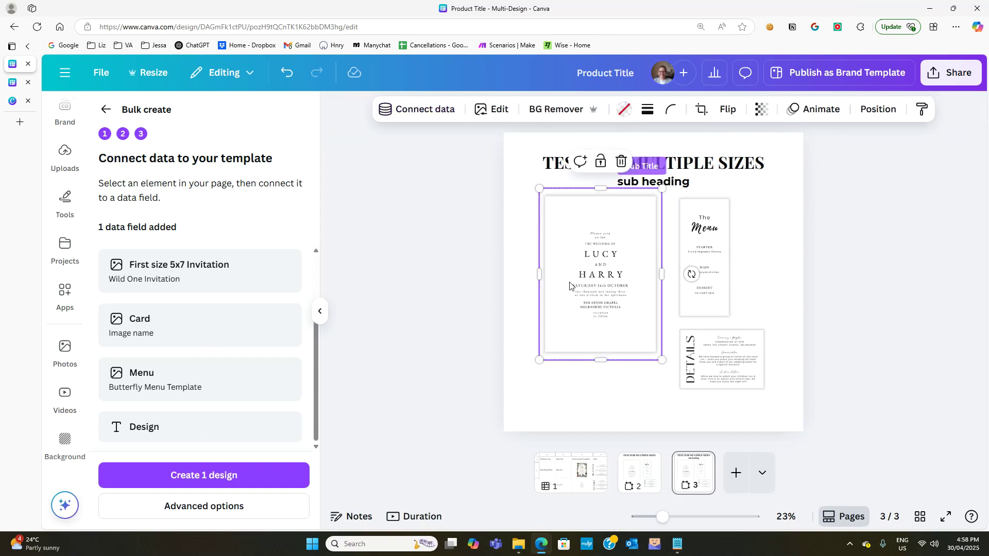
left_click(702, 253)
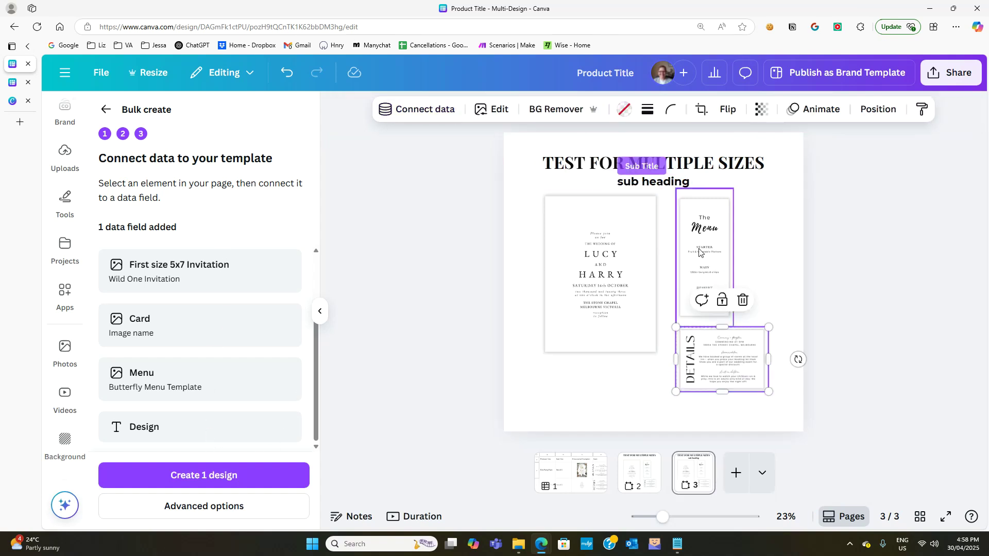
left_click(585, 164)
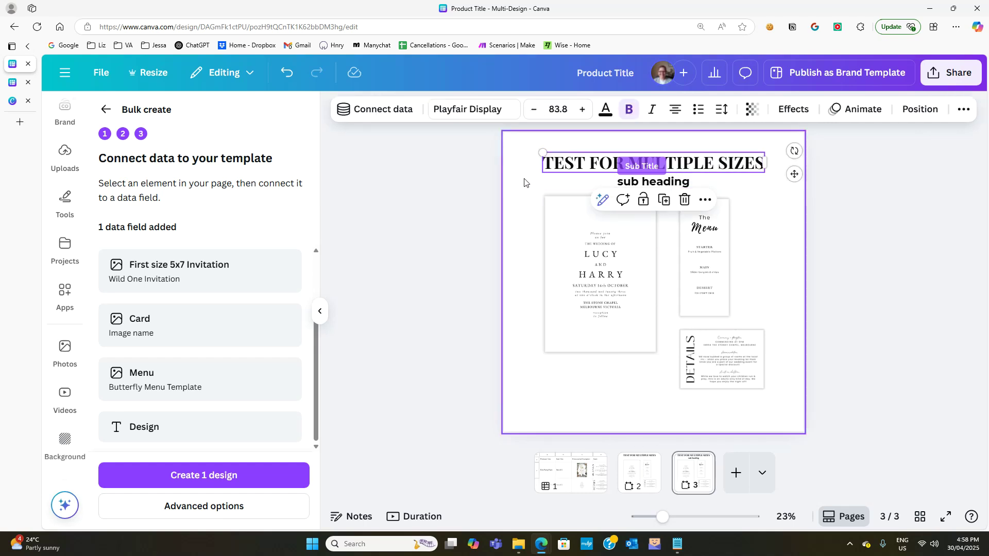
left_click(537, 187)
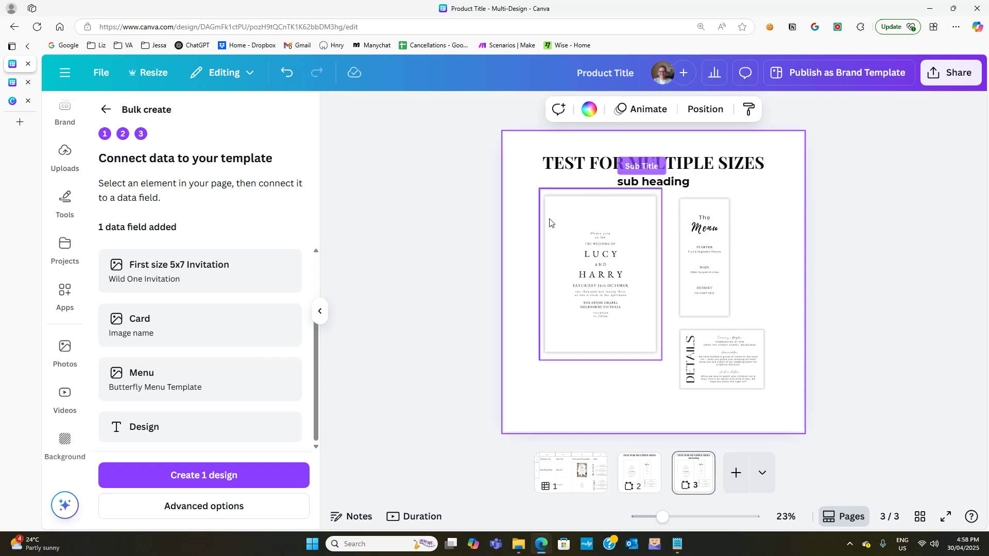
left_click(573, 163)
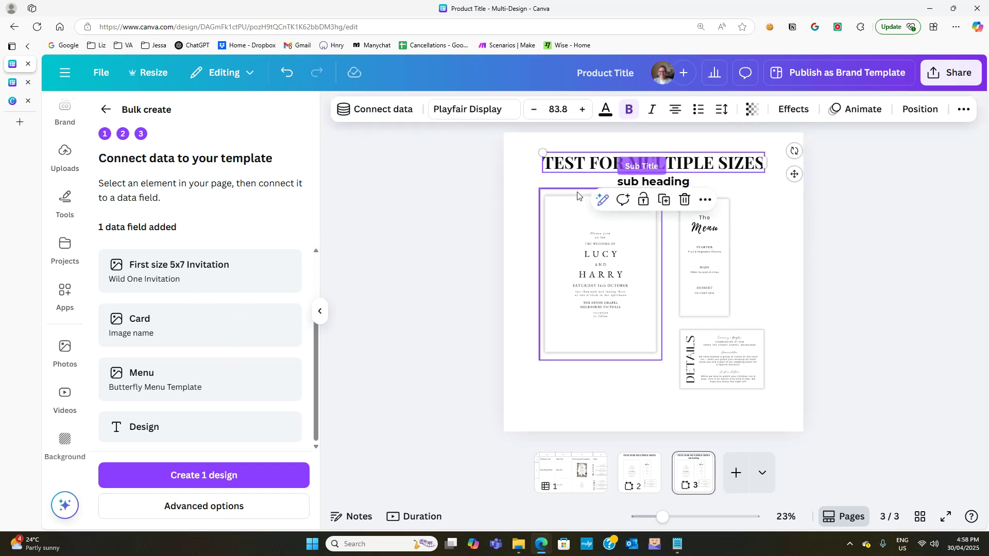
right_click(592, 171)
left_click(639, 326)
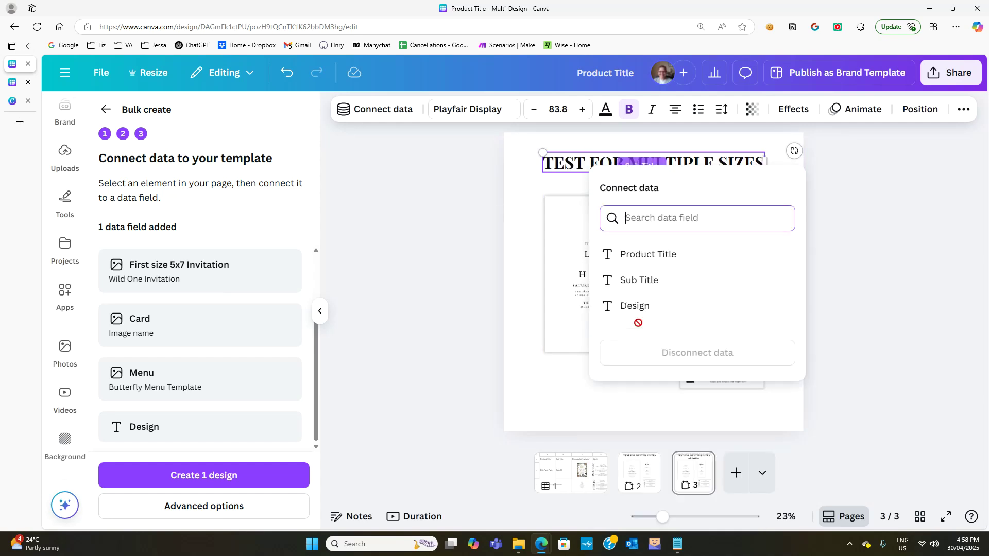
left_click(646, 256)
Step: Link the invitation image to First size 5x7 Invitation and the menu image to Menu
left_click(563, 256)
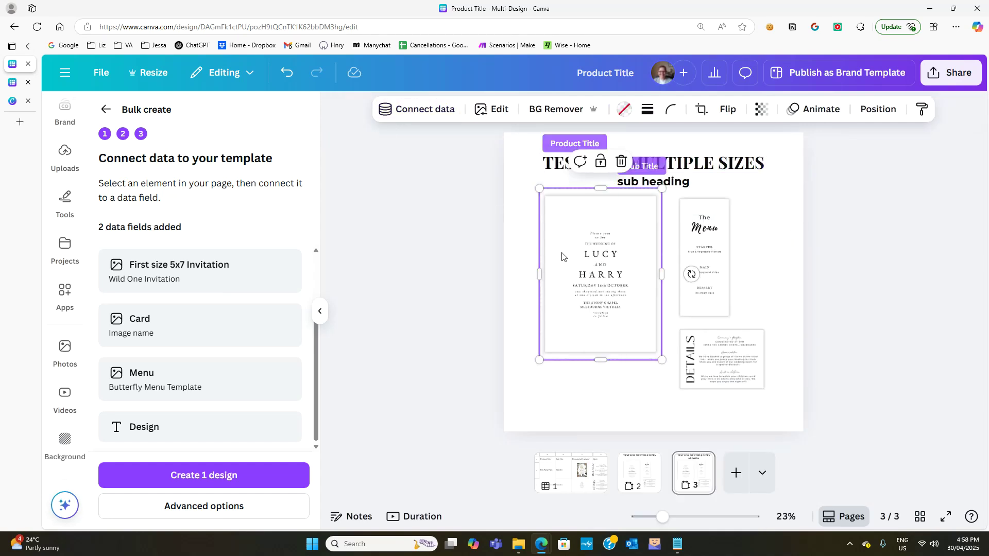
right_click(563, 256)
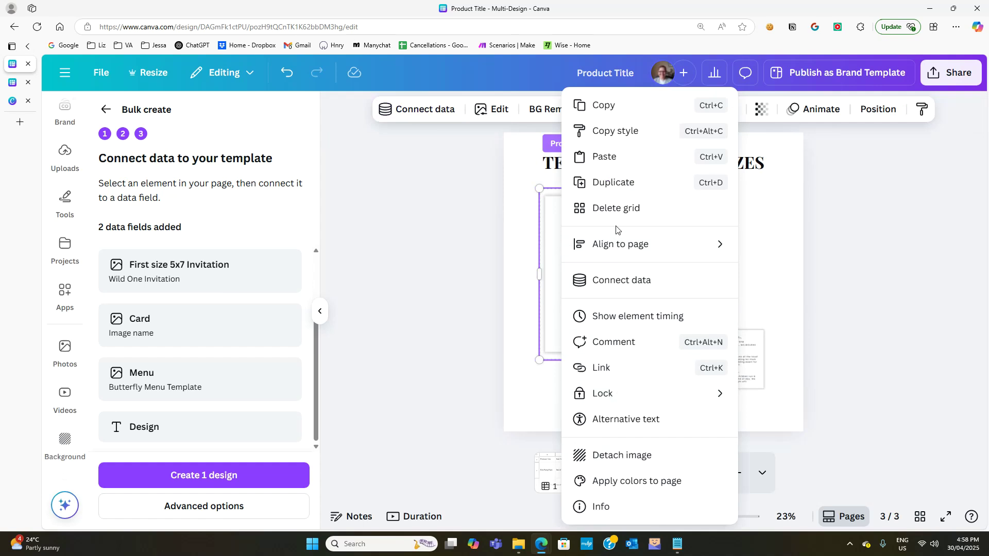
left_click(618, 281)
left_click(630, 348)
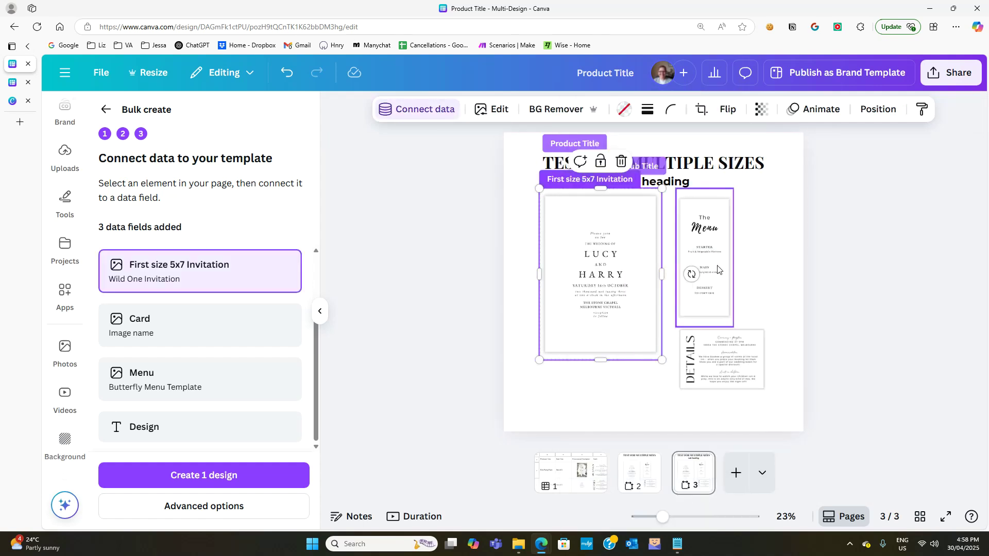
right_click(706, 237)
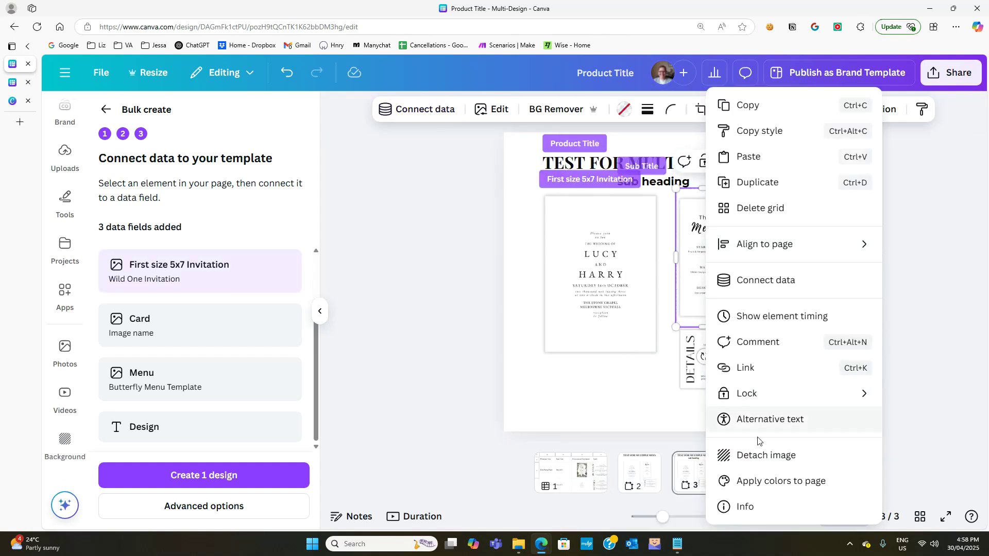
left_click(762, 283)
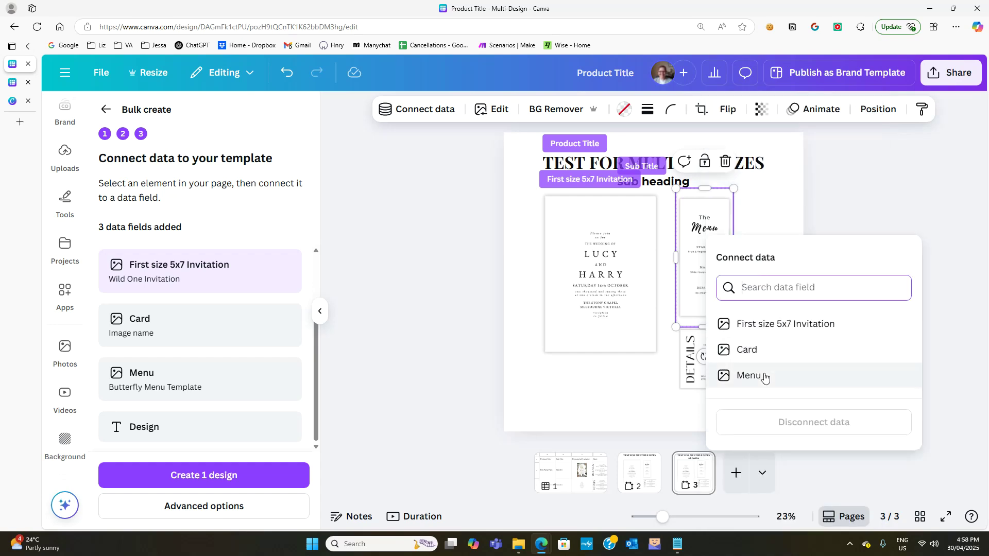
left_click(762, 376)
Step: Link the Details card image to the Card field and select the page title
right_click(740, 366)
left_click(783, 282)
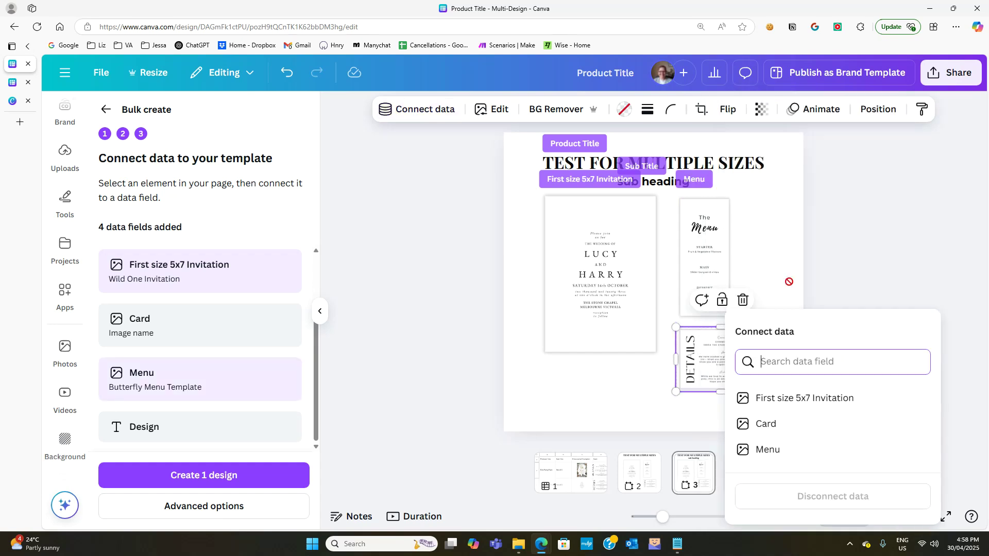
left_click(764, 423)
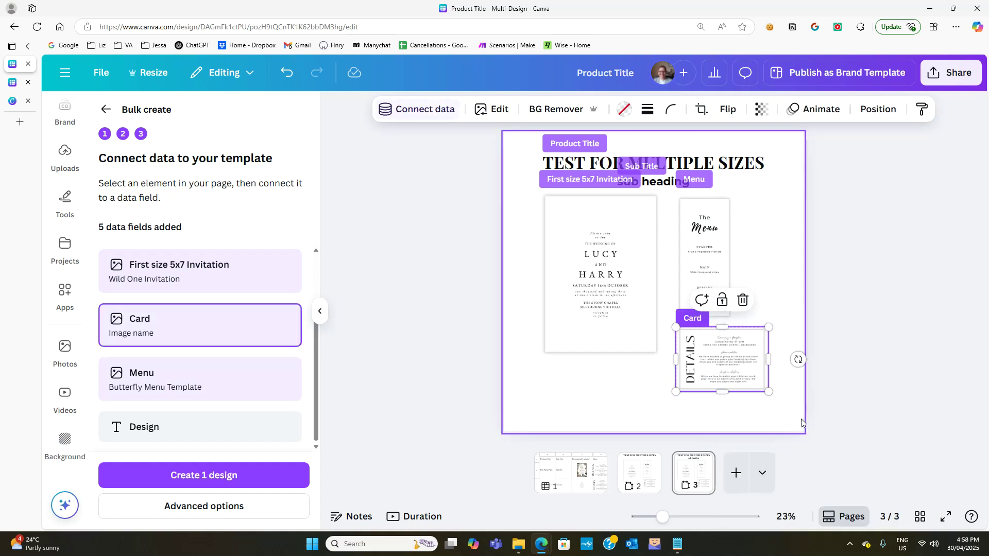
left_click(628, 387)
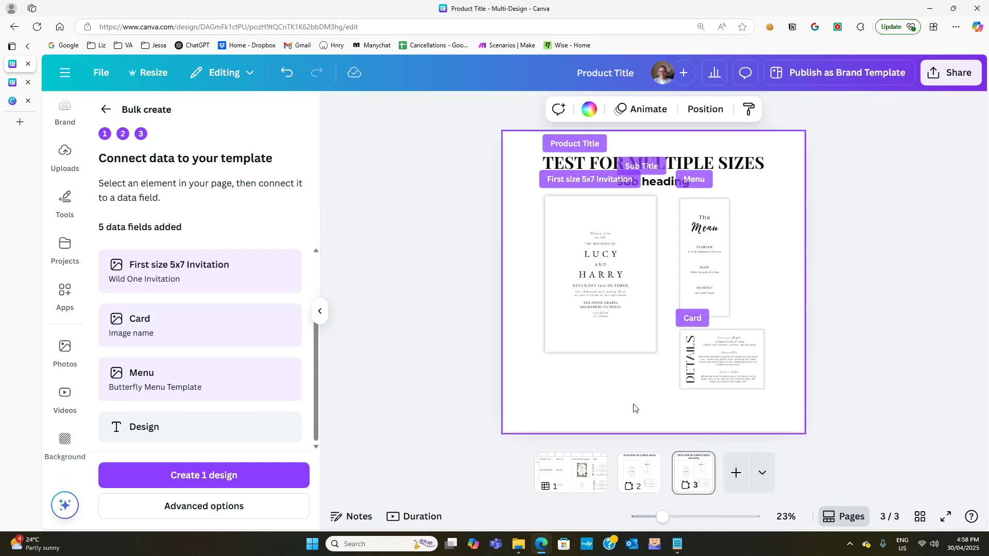
left_click(726, 171)
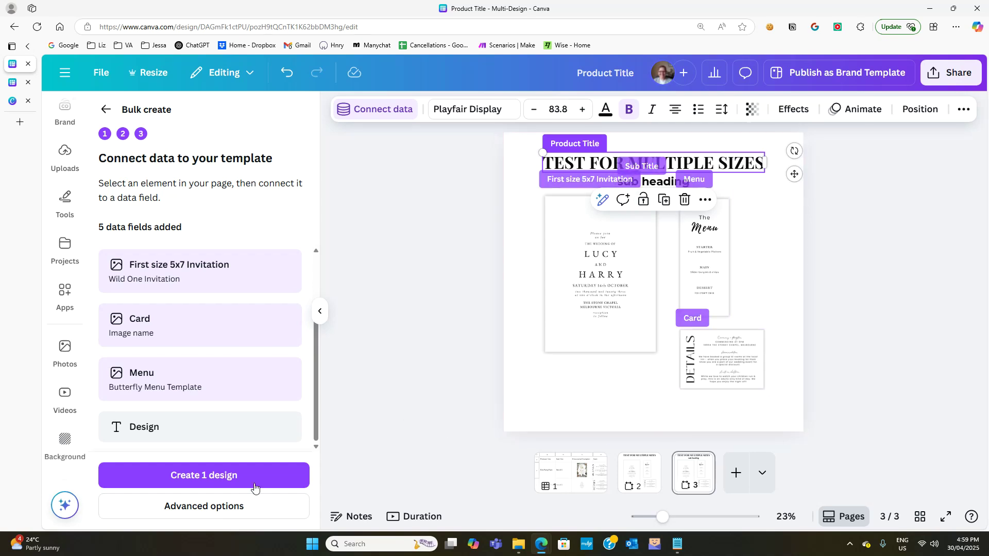
Step: Create 1 design from the Kids Party Pack row and open the (Bulk 1) Product Title design from its folder
left_click(223, 475)
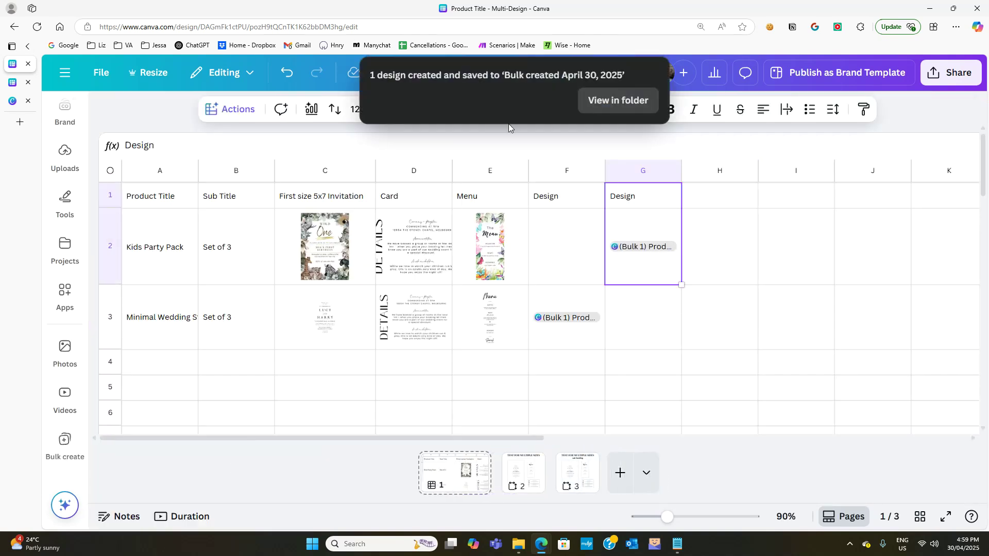
left_click(612, 107)
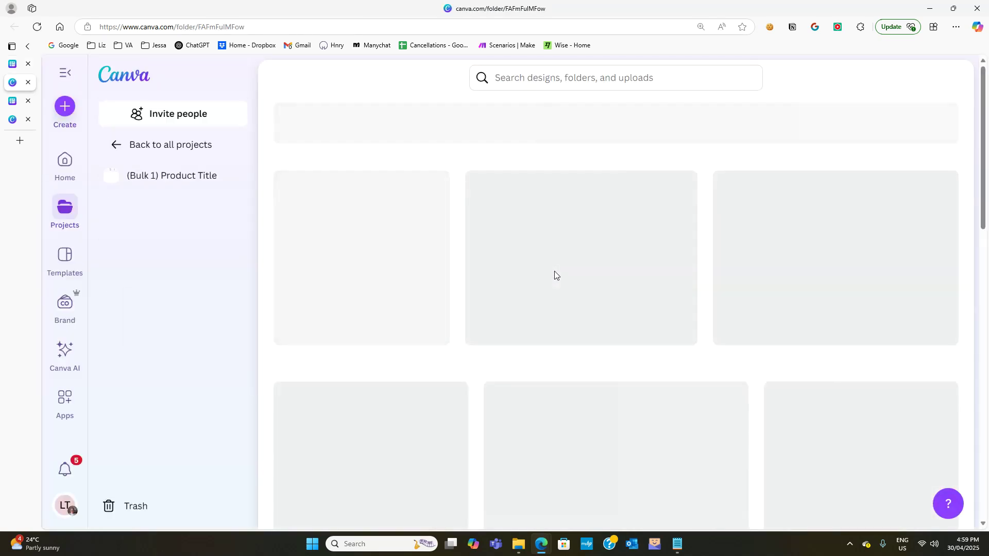
left_click(363, 270)
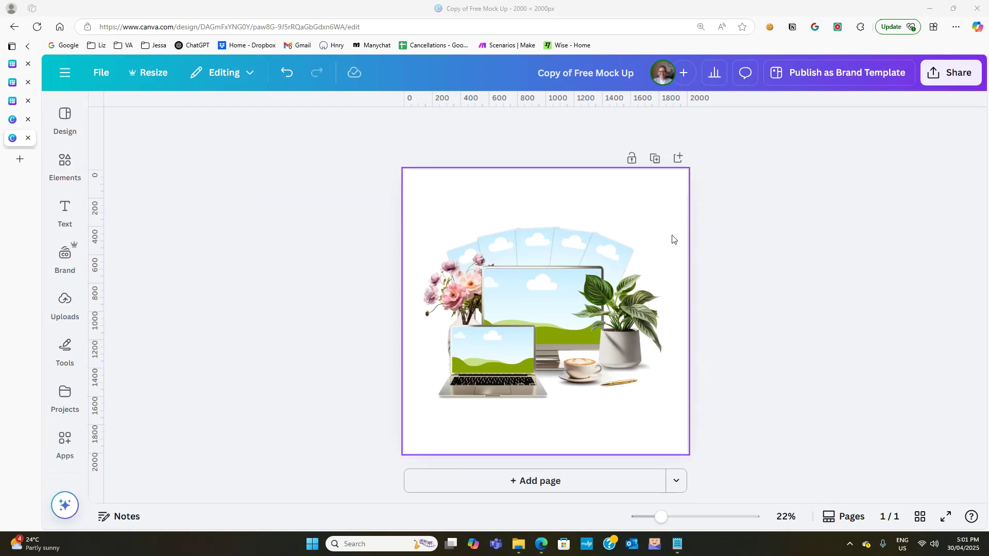
Step: Check the Copy of Free Mock Up laptop screen, then return to the Product Title multi-design sheet
left_click(14, 103)
left_click(11, 83)
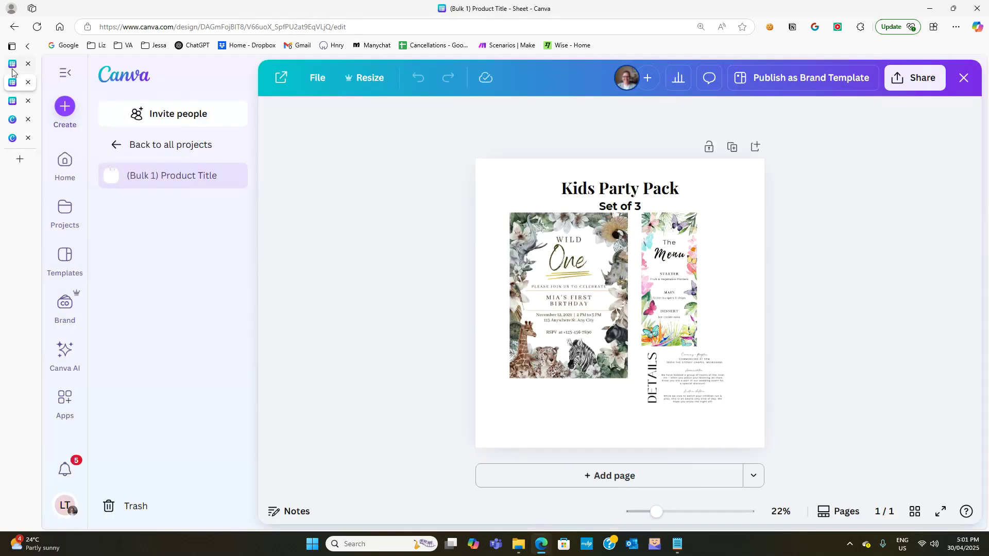
left_click(13, 65)
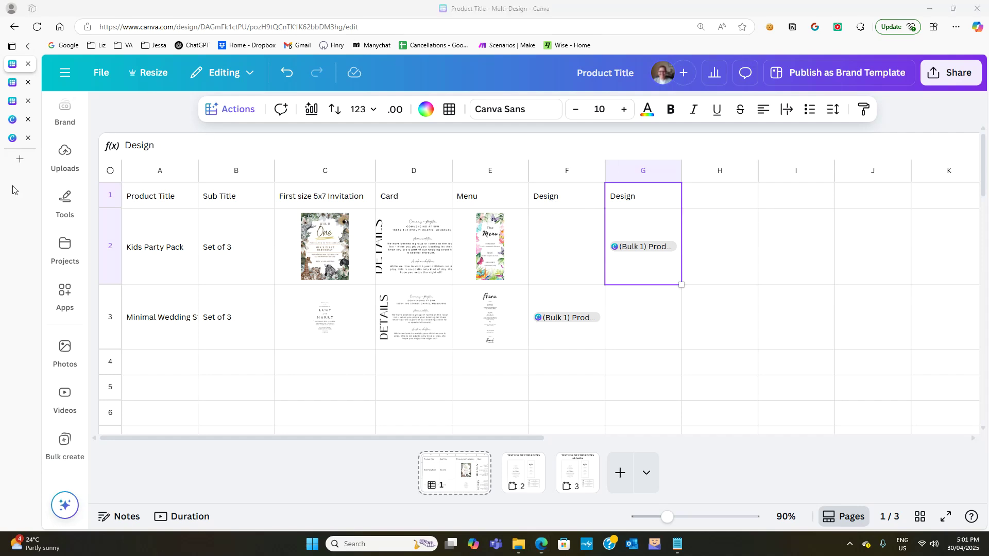
left_click(10, 140)
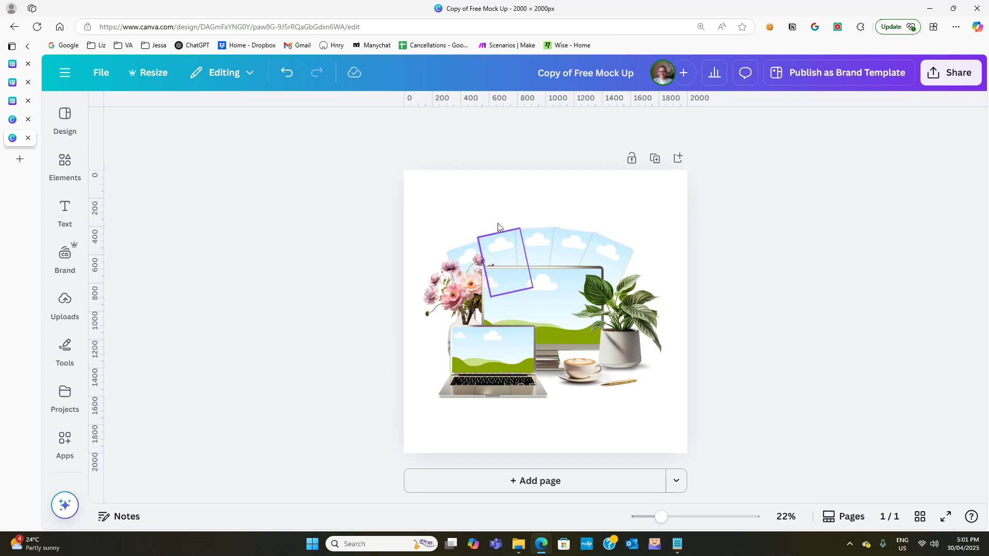
left_click(14, 65)
left_click(13, 138)
right_click(492, 351)
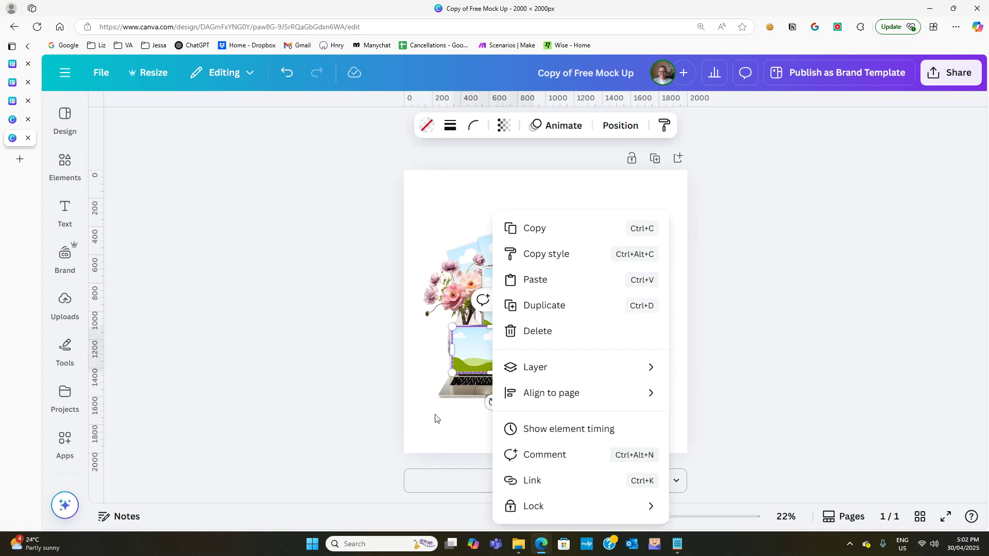
key("Escape")
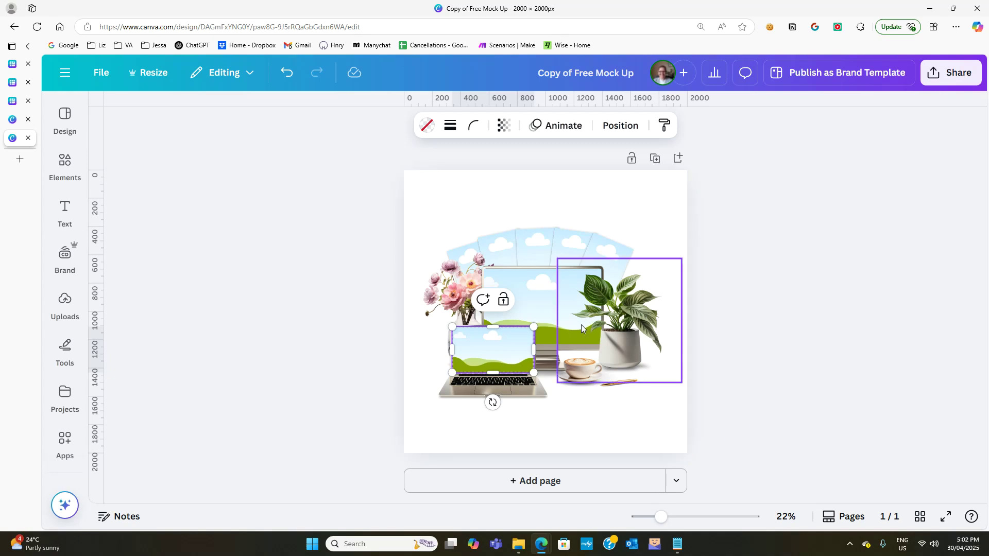
left_click(16, 71)
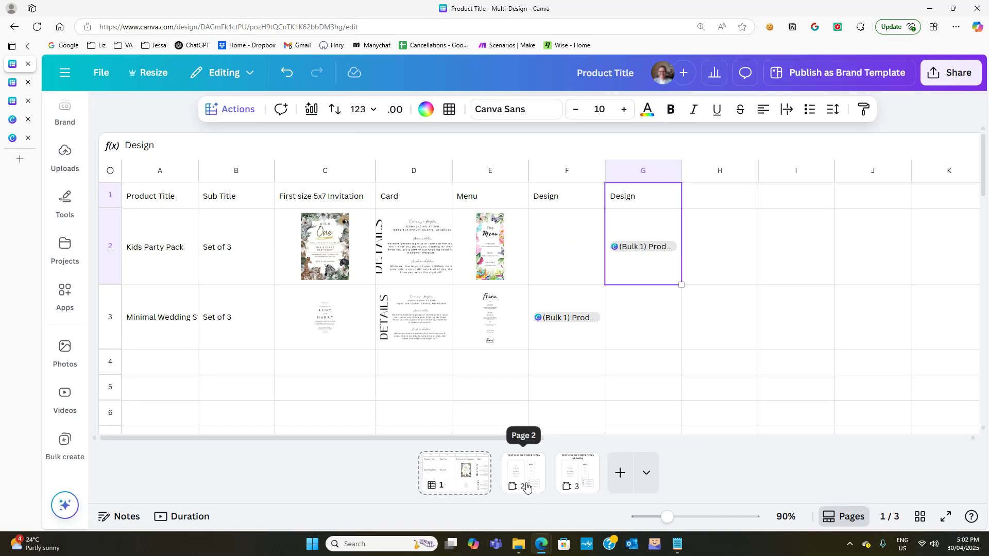
Step: Select the header and Kids Party Pack rows (A1:E2) and start Bulk create with that range
left_click(595, 362)
left_click_drag(501, 254, 125, 250)
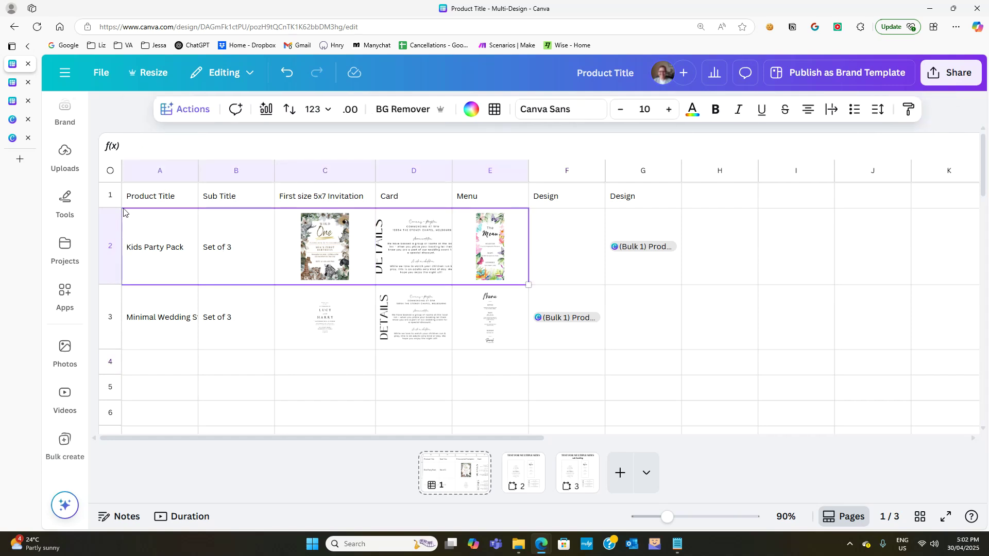
left_click_drag(123, 211, 125, 206)
left_click(179, 115)
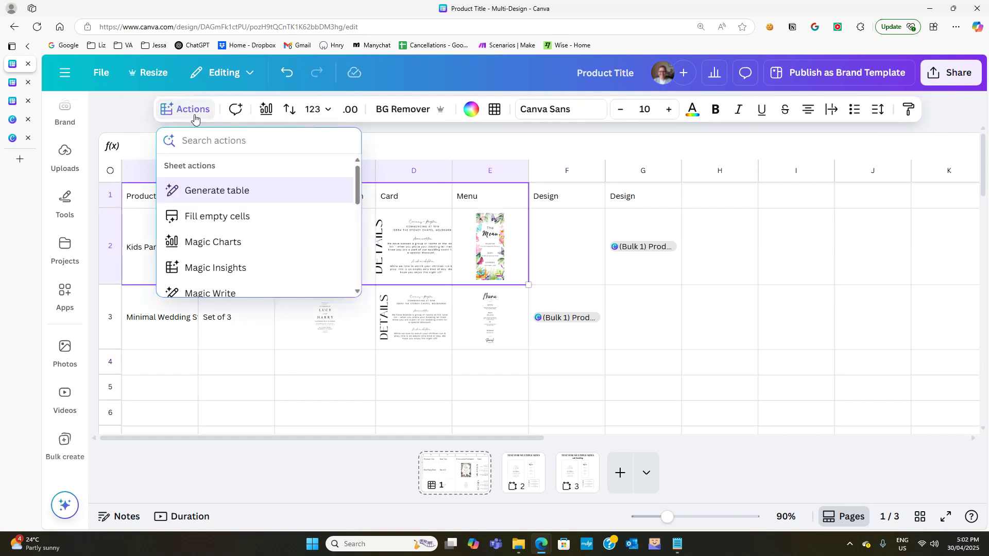
type("b")
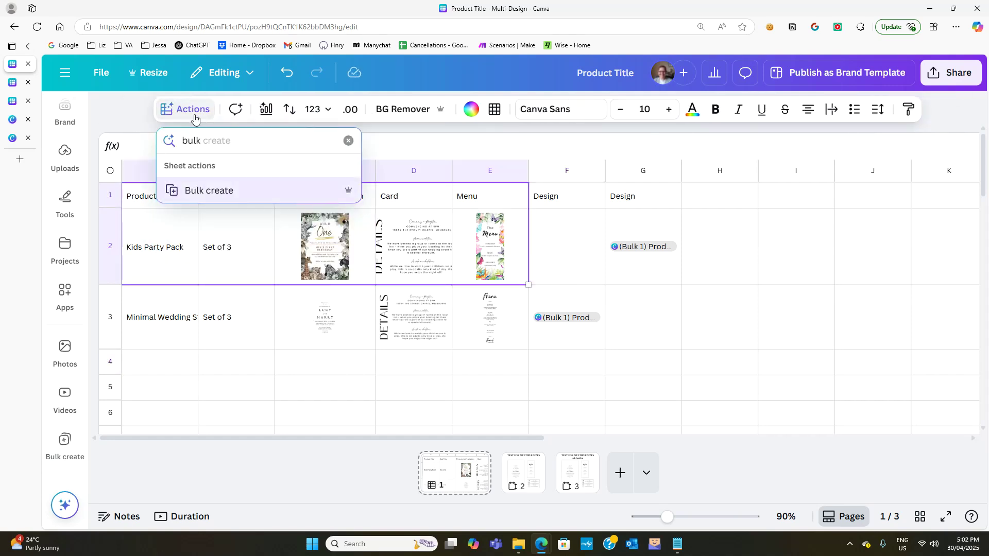
type("ulk")
left_click(227, 190)
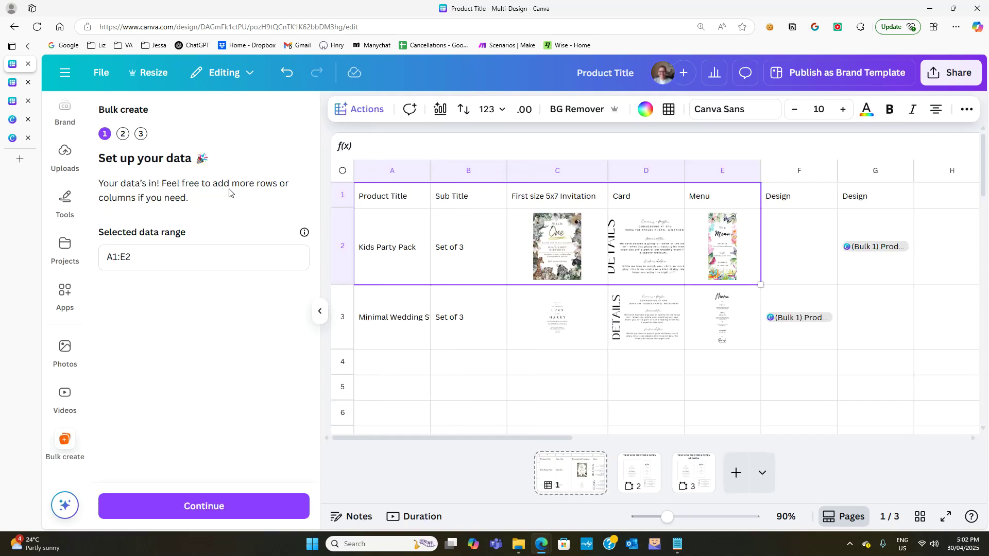
left_click(203, 505)
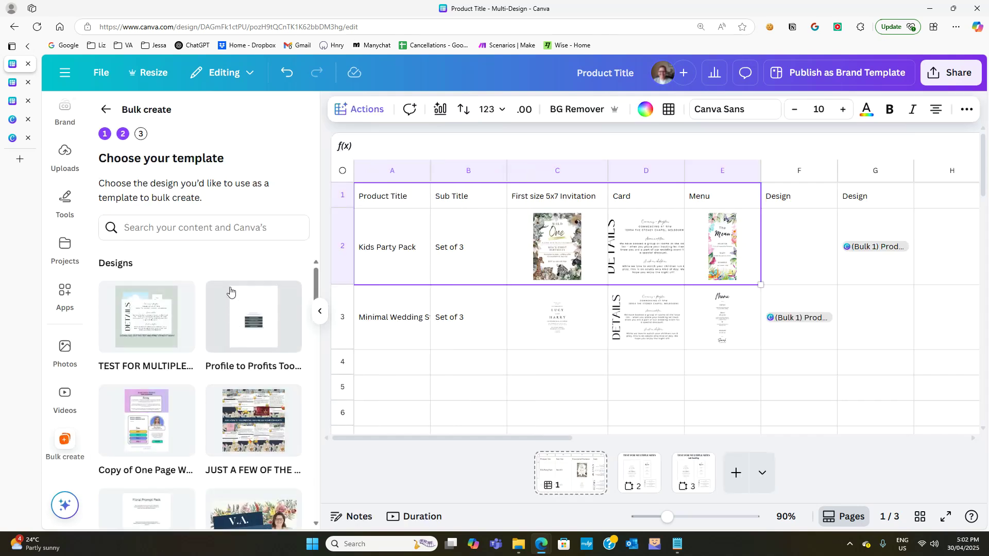
Step: Use the Test for multiples template and generate 1 design from the Kids Party Pack row
scroll(230, 309, "down", 2)
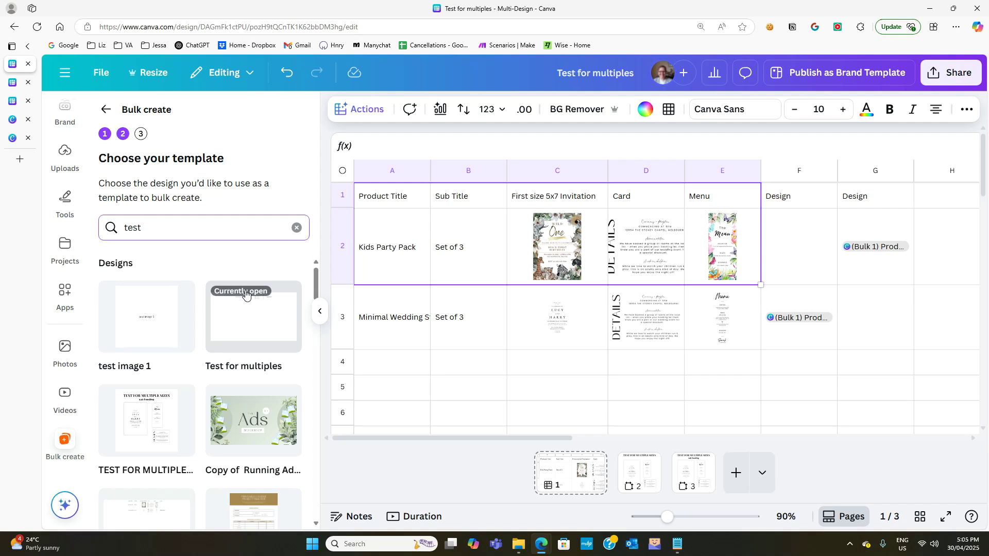
left_click(234, 325)
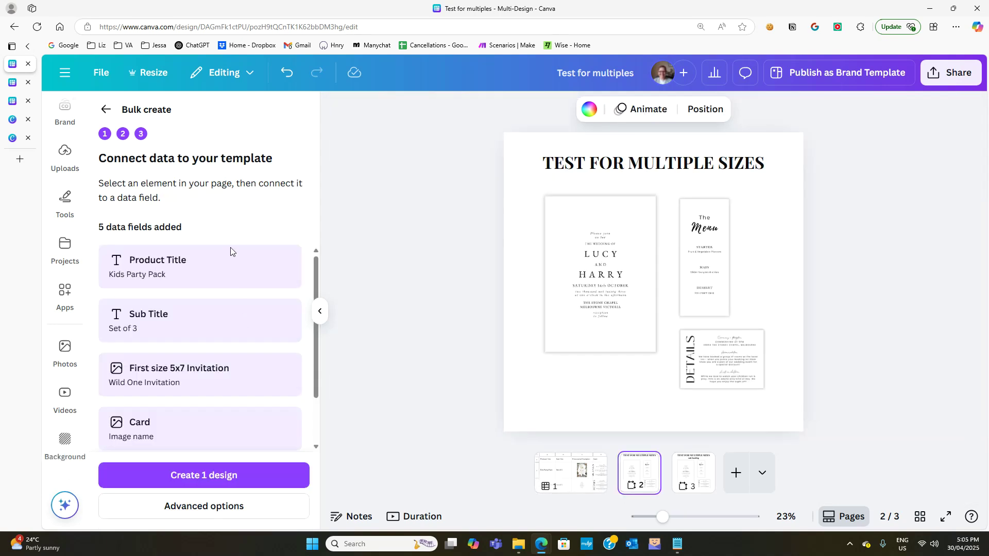
left_click(686, 472)
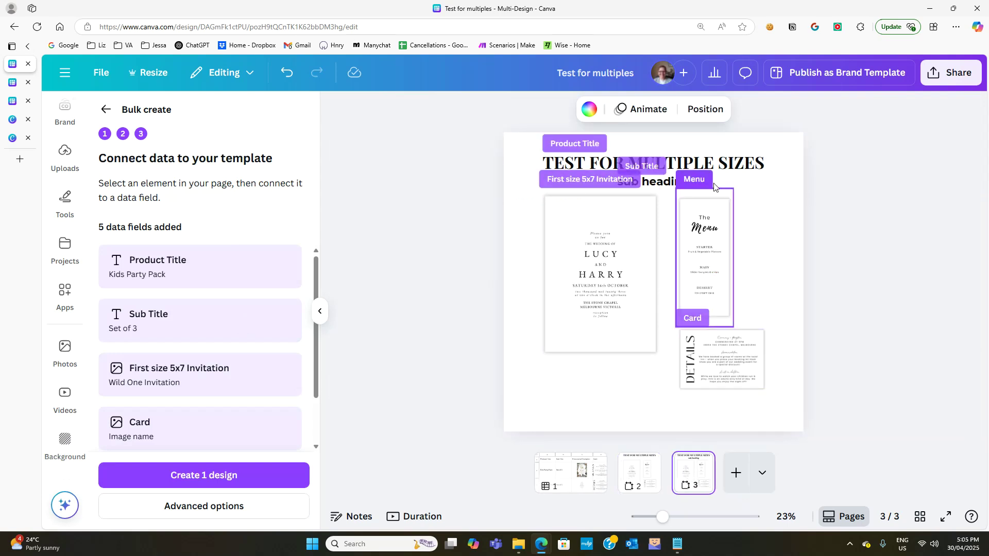
left_click(240, 480)
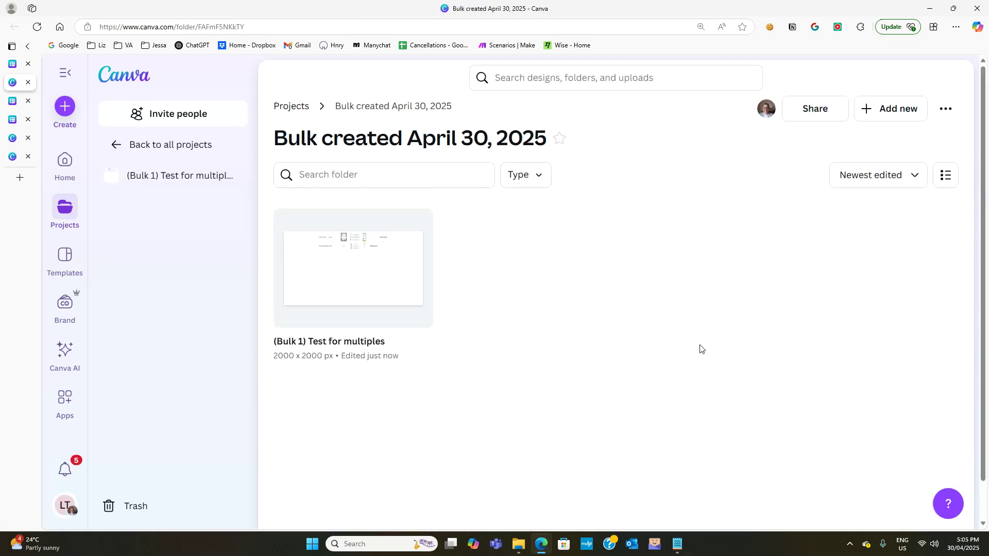
Step: Open '(Bulk 1) Test for multiples' and review its pages, including the Kids Party Pack mockup on page 2
left_click(349, 276)
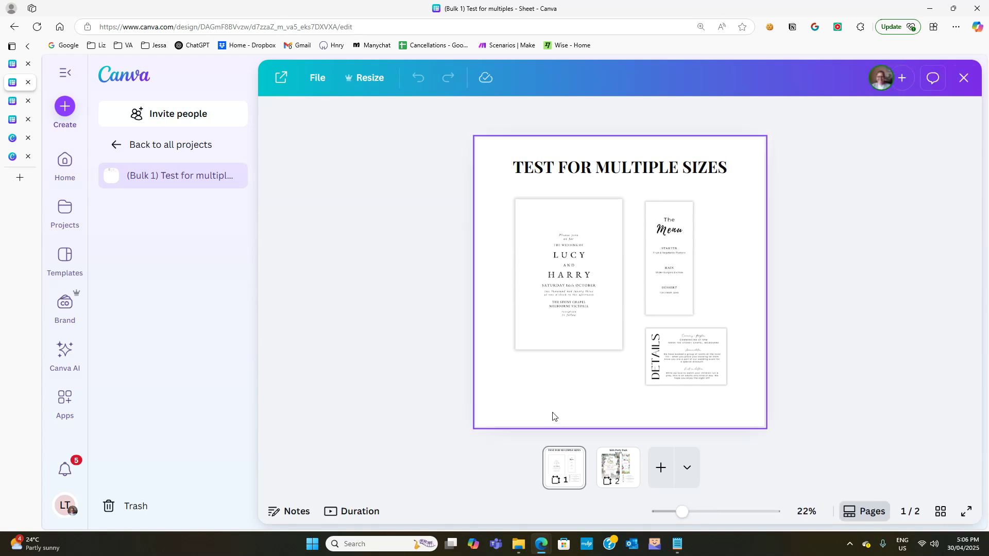
left_click(629, 465)
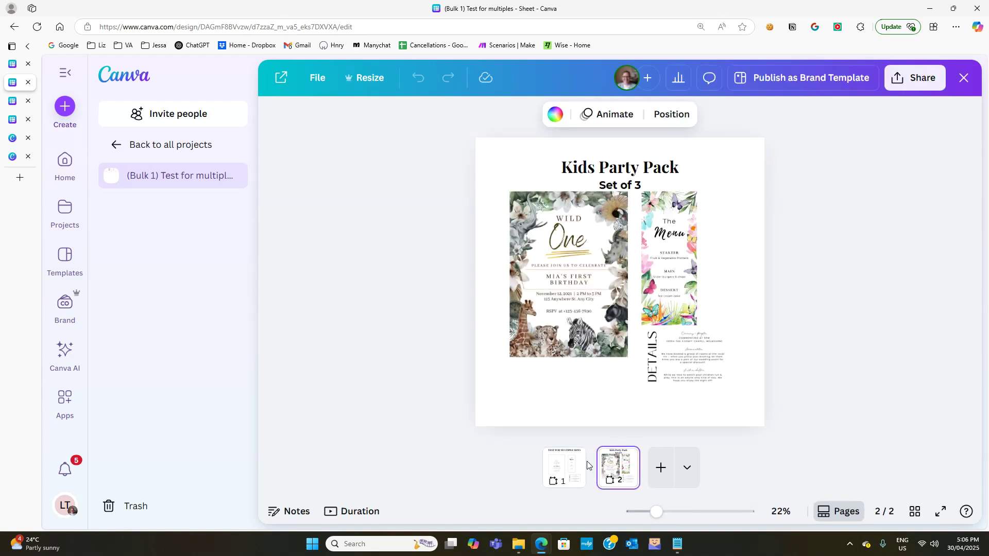
left_click(574, 457)
left_click(462, 417)
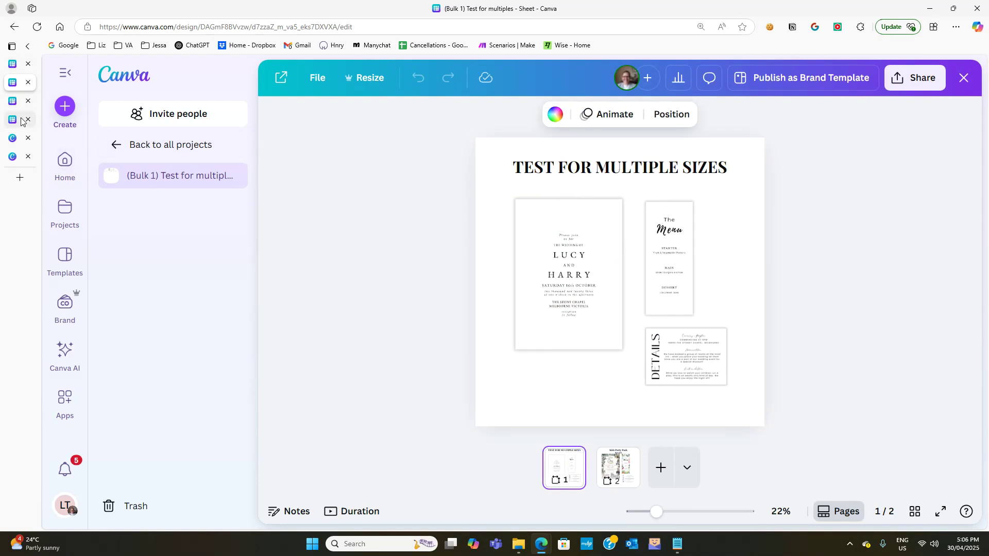
mouse_move(24, 121)
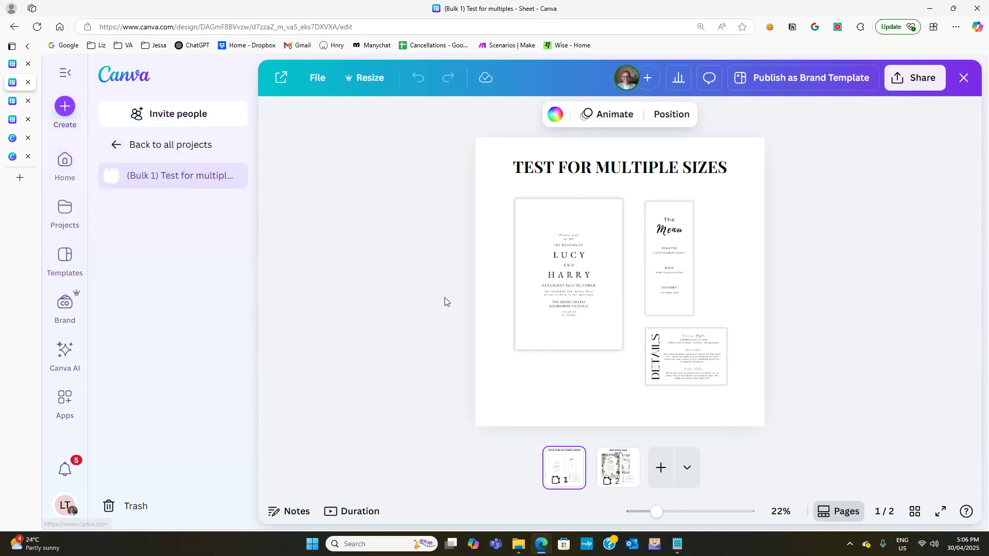